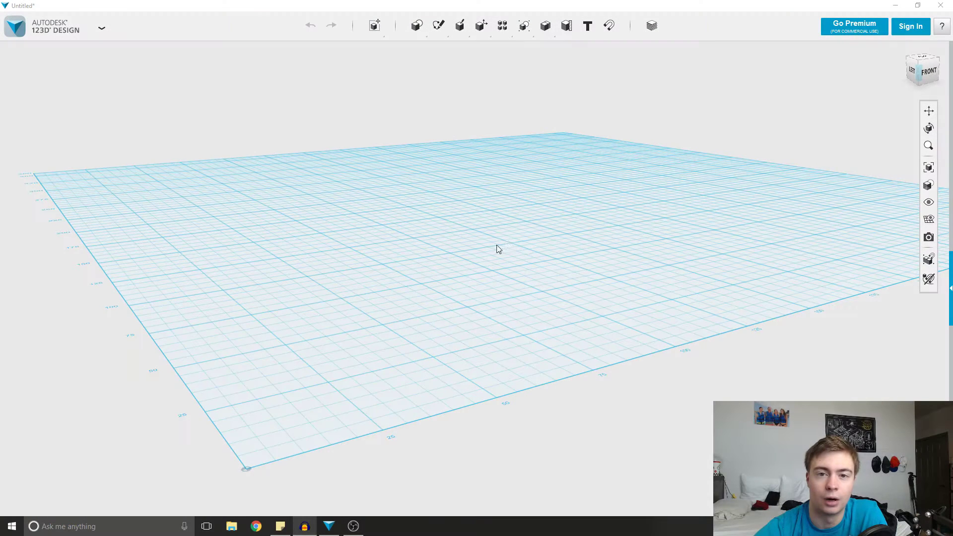
{"action": "right_click_drag", "start_coordinate": [496, 249], "coordinate": [522, 275]}
{"action": "middle_click_drag", "start_coordinate": [522, 275], "coordinate": [426, 277]}
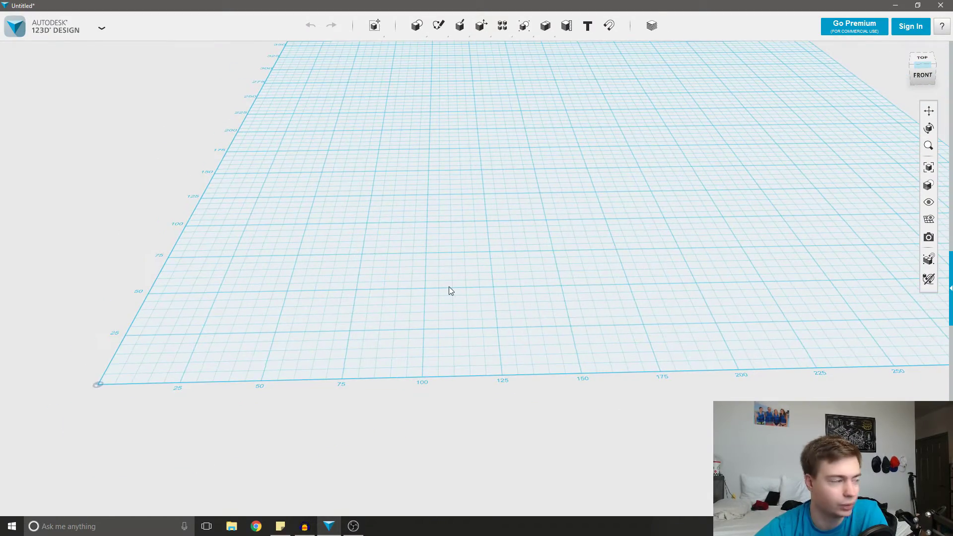
{"action": "middle_click_drag", "start_coordinate": [499, 286], "coordinate": [481, 323]}
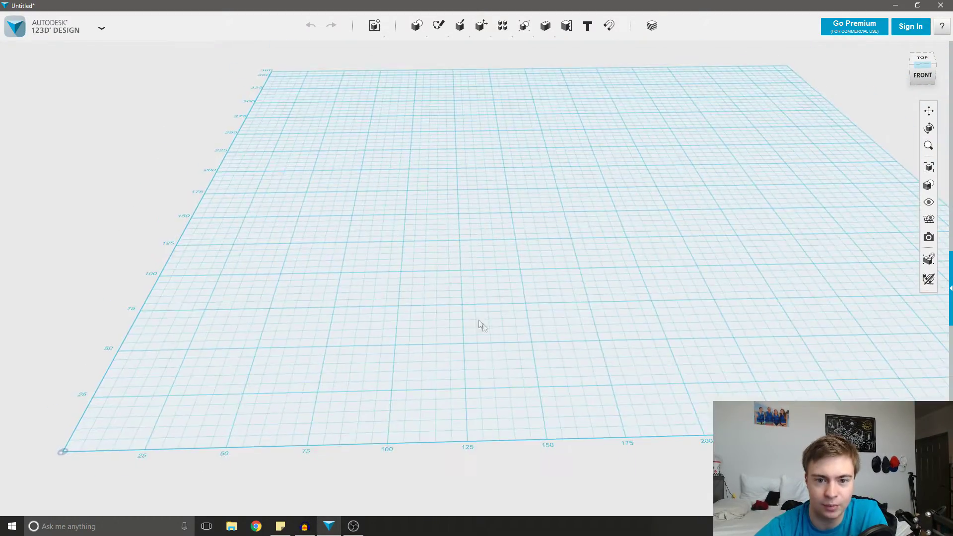
{"action": "right_click_drag", "start_coordinate": [481, 323], "coordinate": [405, 255]}
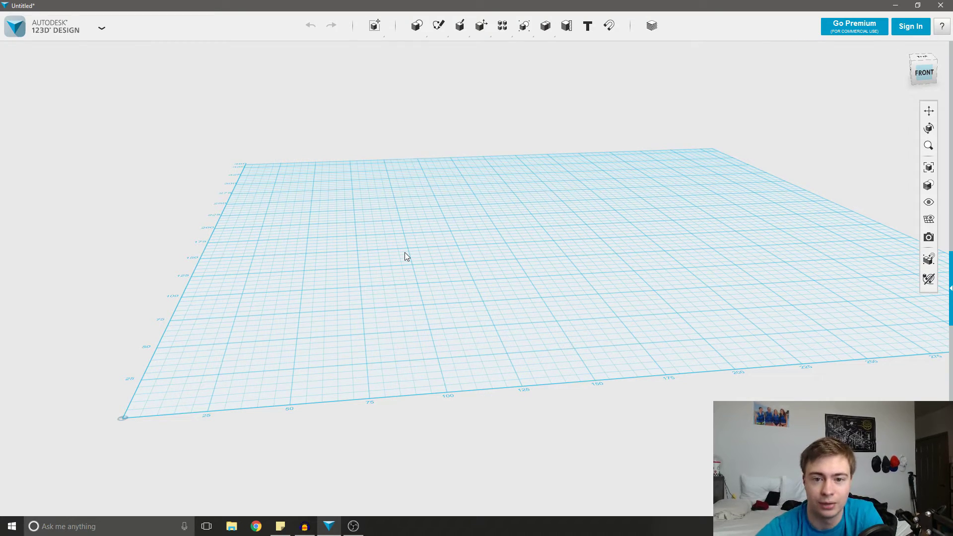
{"action": "right_click_drag", "start_coordinate": [511, 292], "coordinate": [505, 313]}
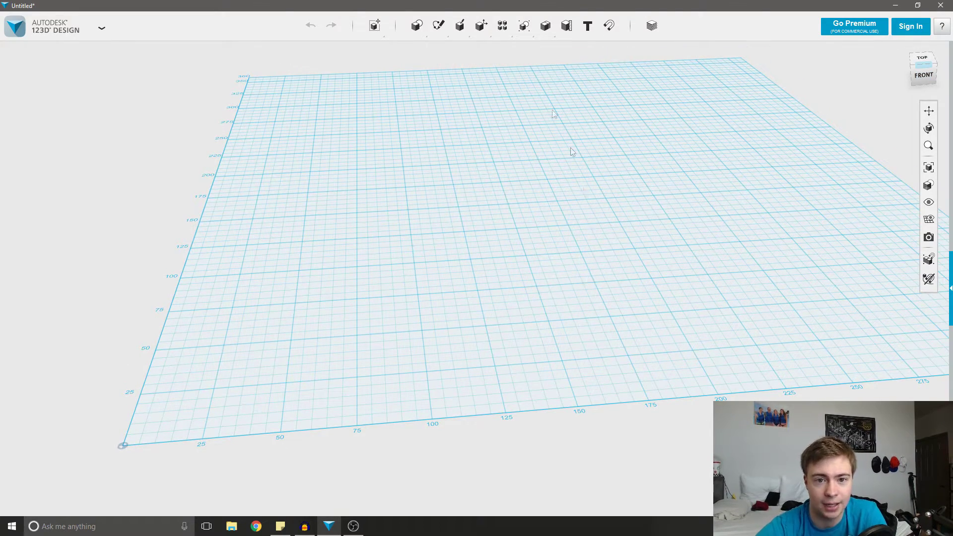
{"action": "mouse_move", "coordinate": [423, 28]}
{"action": "mouse_move", "coordinate": [468, 27]}
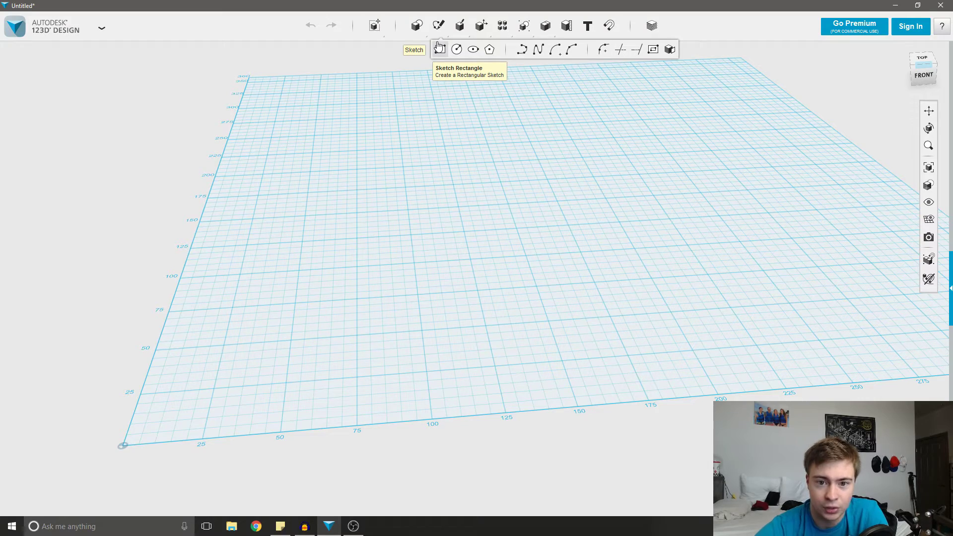
Step: Sketch a long, thin rectangle about 150 mm long and 10 mm deep on the grid and finish the sketch
{"action": "left_click", "coordinate": [440, 50]}
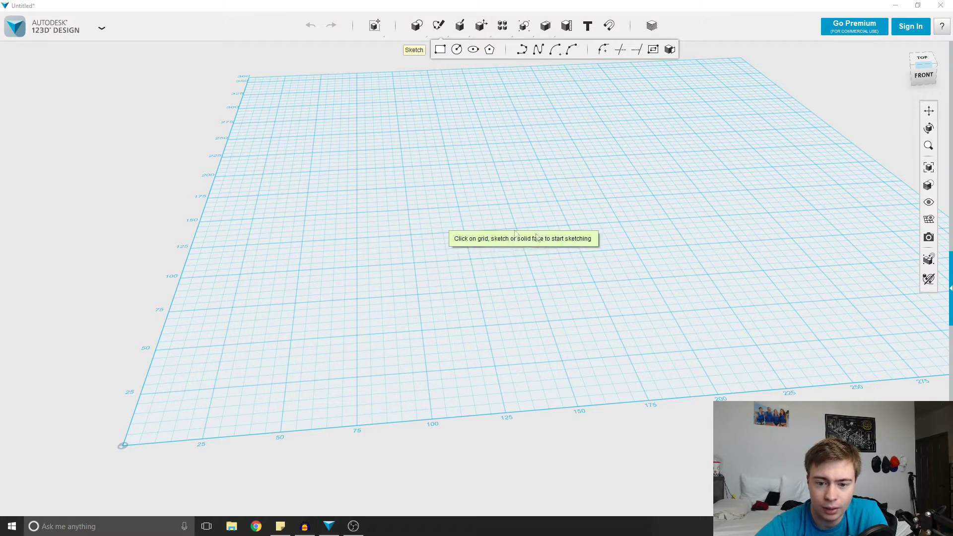
{"action": "mouse_move", "coordinate": [434, 231]}
{"action": "right_mouse_down"}
{"action": "mouse_move", "coordinate": [571, 242]}
{"action": "mouse_move", "coordinate": [591, 233]}
{"action": "right_mouse_up"}
{"action": "middle_click_drag", "start_coordinate": [591, 234], "coordinate": [494, 315]}
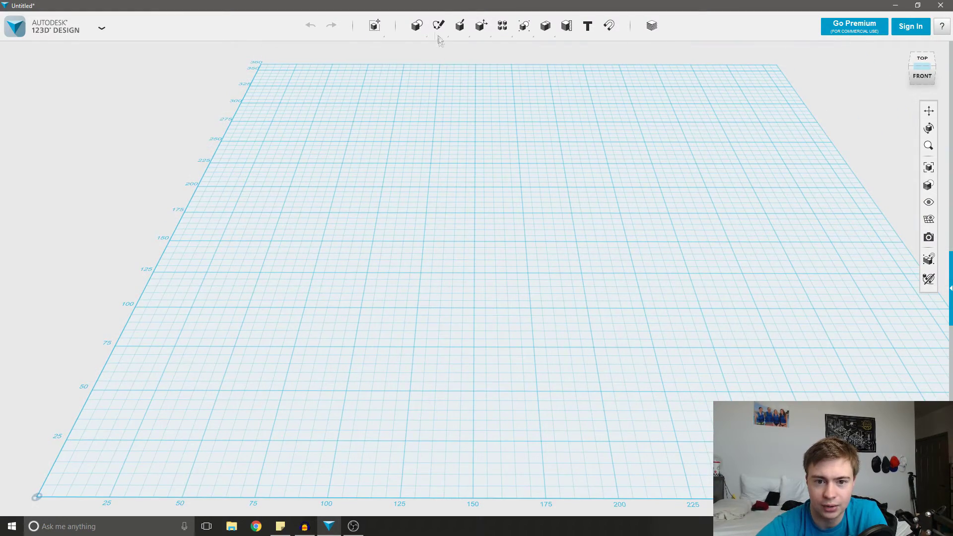
{"action": "mouse_move", "coordinate": [439, 30]}
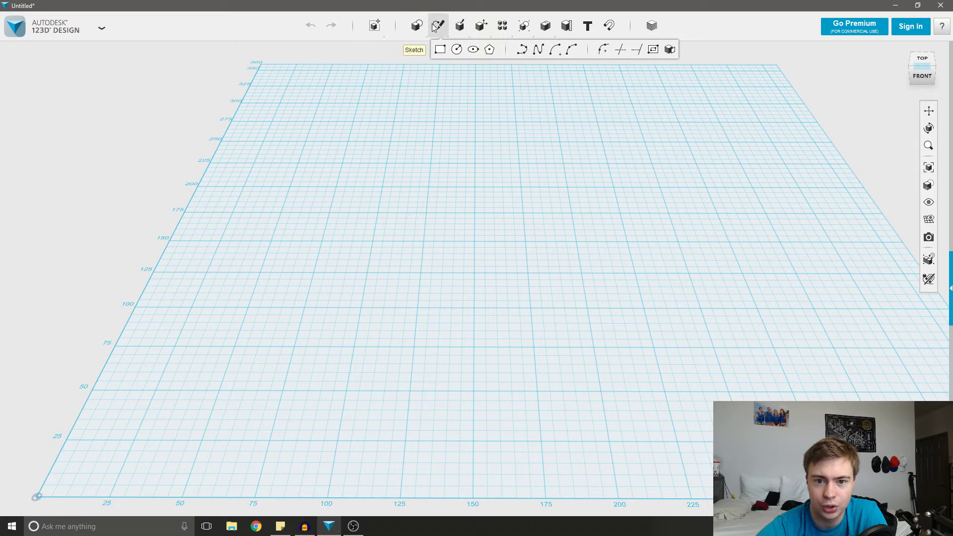
{"action": "left_click", "coordinate": [440, 51]}
{"action": "left_click", "coordinate": [416, 235]}
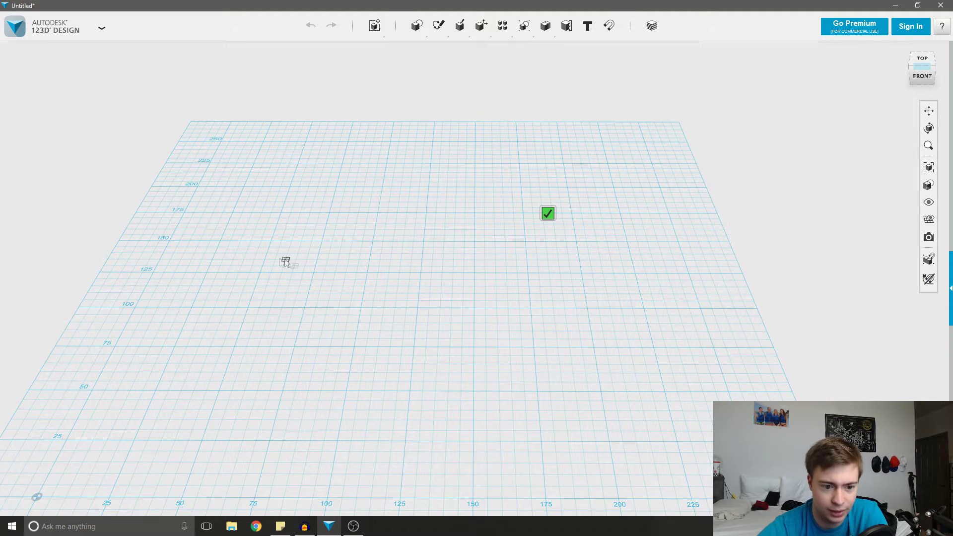
{"action": "left_click", "coordinate": [260, 272]}
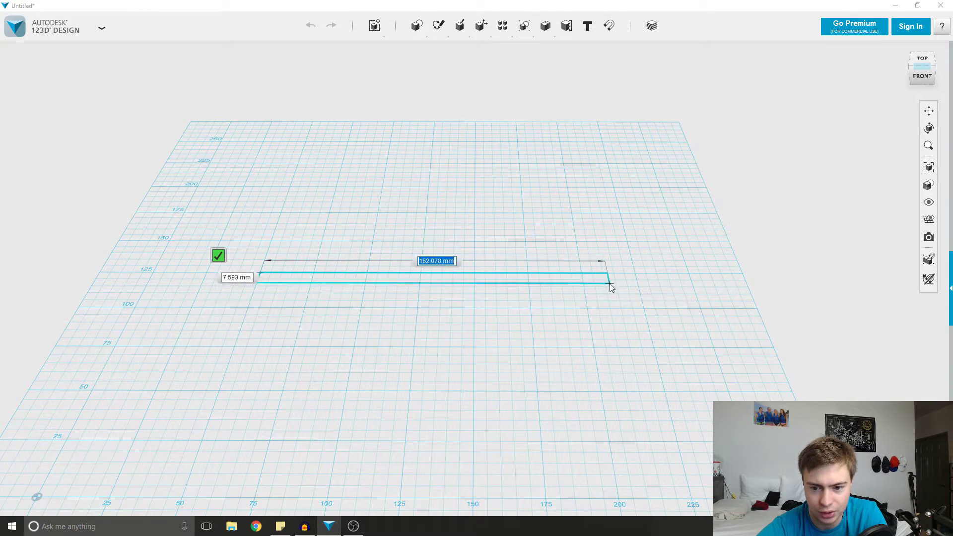
{"action": "left_click", "coordinate": [584, 286]}
{"action": "right_click_drag", "start_coordinate": [499, 293], "coordinate": [492, 332]}
{"action": "middle_click_drag", "start_coordinate": [478, 263], "coordinate": [519, 333]}
{"action": "scroll", "coordinate": [517, 328], "scroll_direction": "up", "scroll_amount": 1}
{"action": "scroll", "coordinate": [440, 357], "scroll_direction": "up", "scroll_amount": 2}
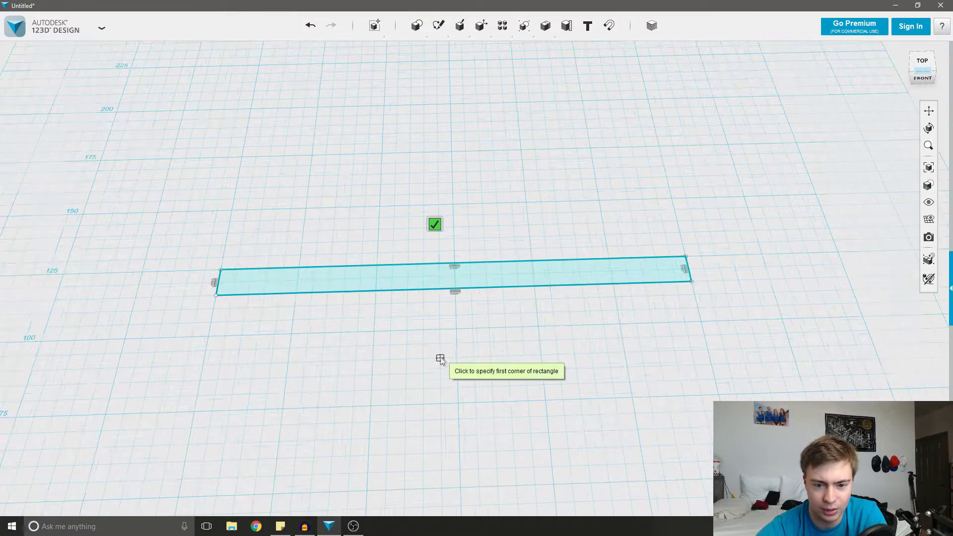
{"action": "left_click", "coordinate": [435, 225]}
Step: Place a text object on the grid just behind the middle of the rectangle with the text Crispy
{"action": "scroll", "coordinate": [539, 342], "scroll_direction": "down", "scroll_amount": 2}
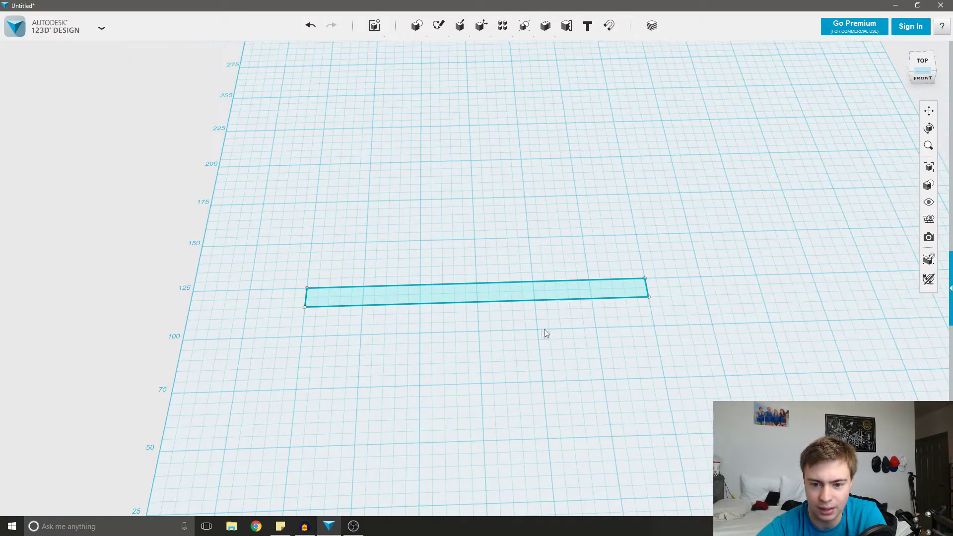
{"action": "scroll", "coordinate": [625, 352], "scroll_direction": "down", "scroll_amount": 1}
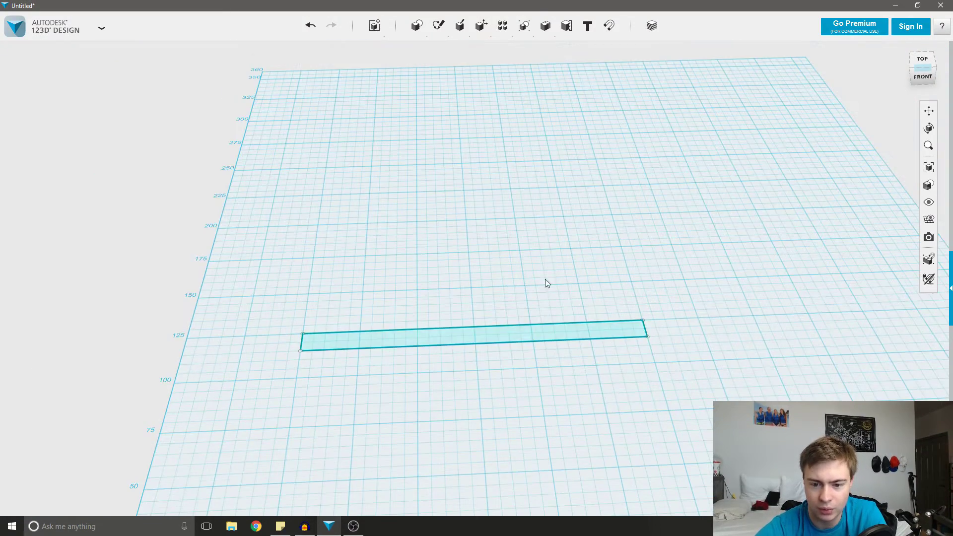
{"action": "mouse_move", "coordinate": [432, 31]}
{"action": "left_click", "coordinate": [588, 26]}
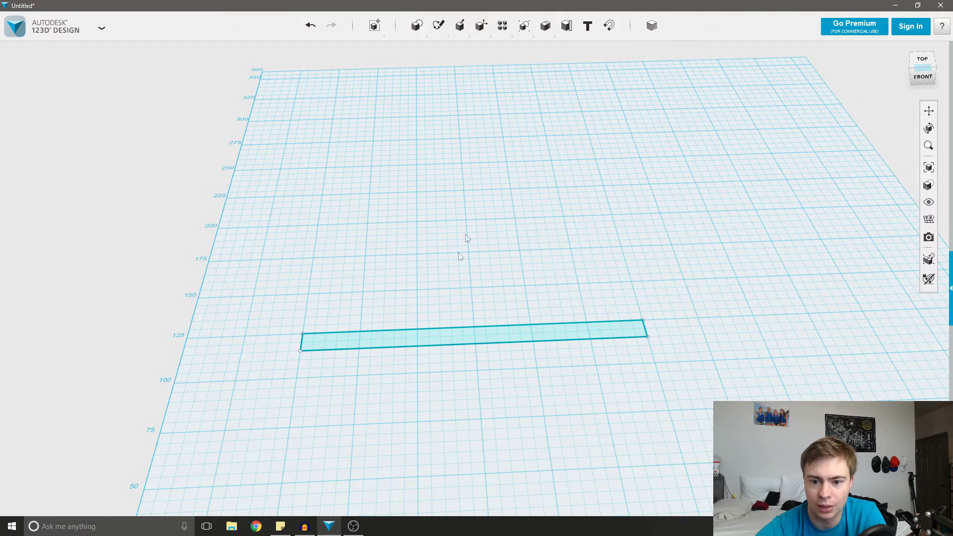
{"action": "left_click", "coordinate": [463, 290]}
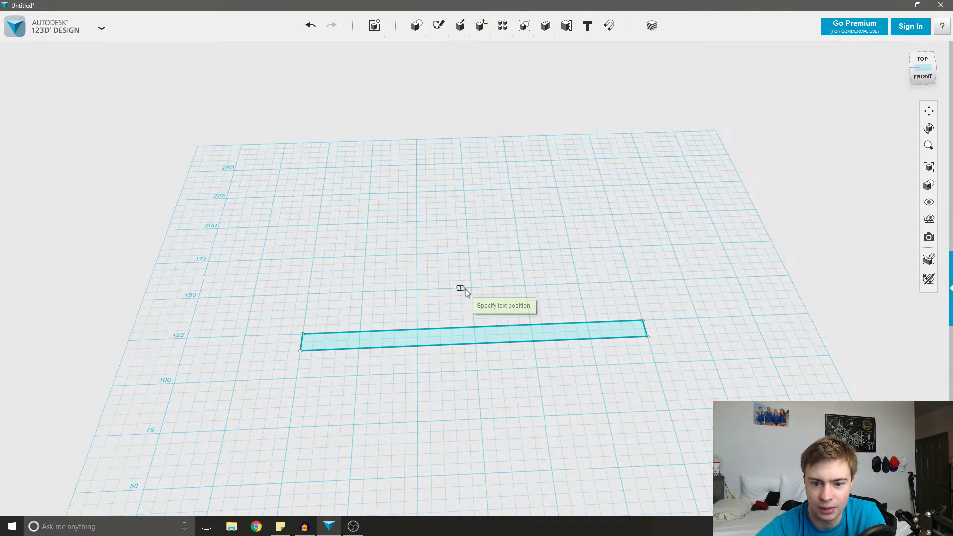
{"action": "left_click", "coordinate": [468, 290]}
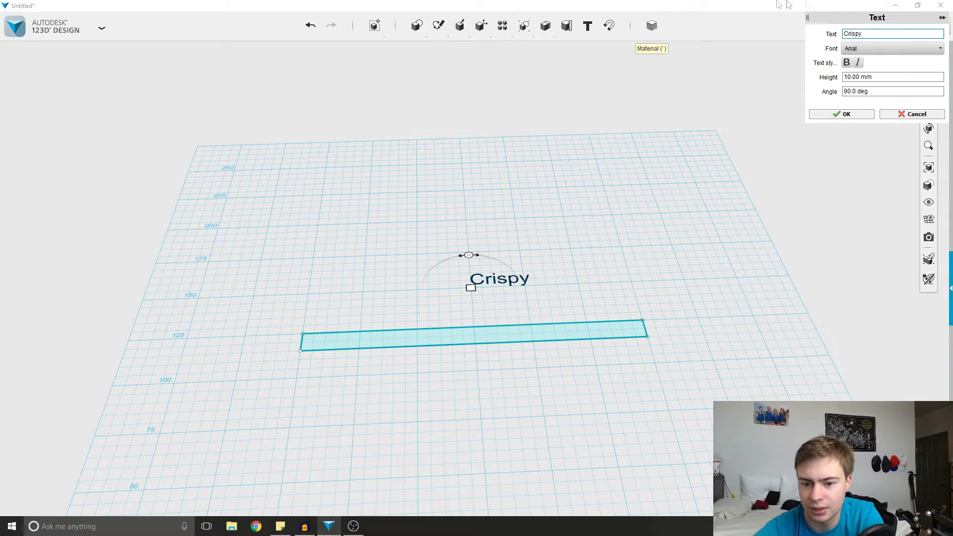
Step: Try the Bauhaus 93, Bookman Old Style and Chiller fonts on the Crispy text
{"action": "left_click", "coordinate": [891, 52]}
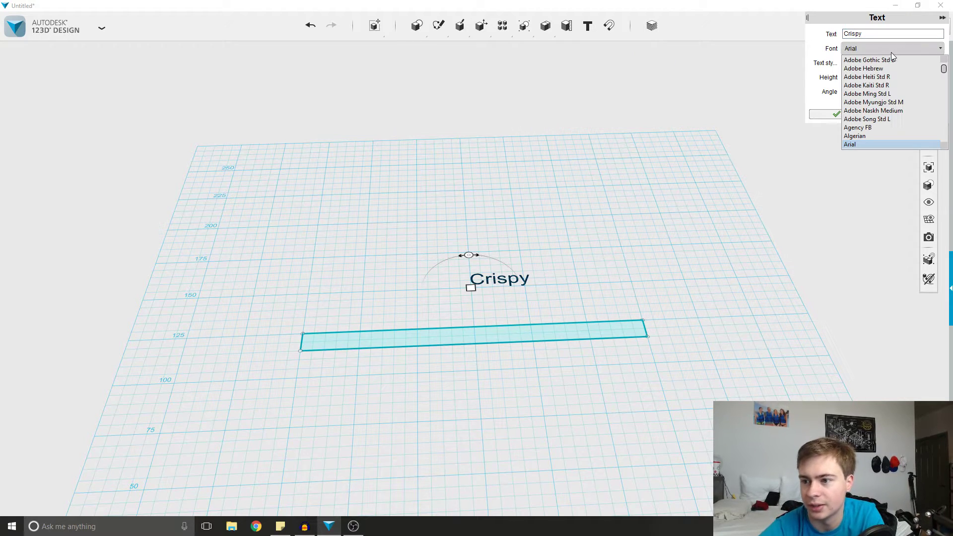
{"action": "scroll", "coordinate": [921, 75], "scroll_direction": "down", "scroll_amount": 2}
{"action": "scroll", "coordinate": [921, 78], "scroll_direction": "down", "scroll_amount": 2}
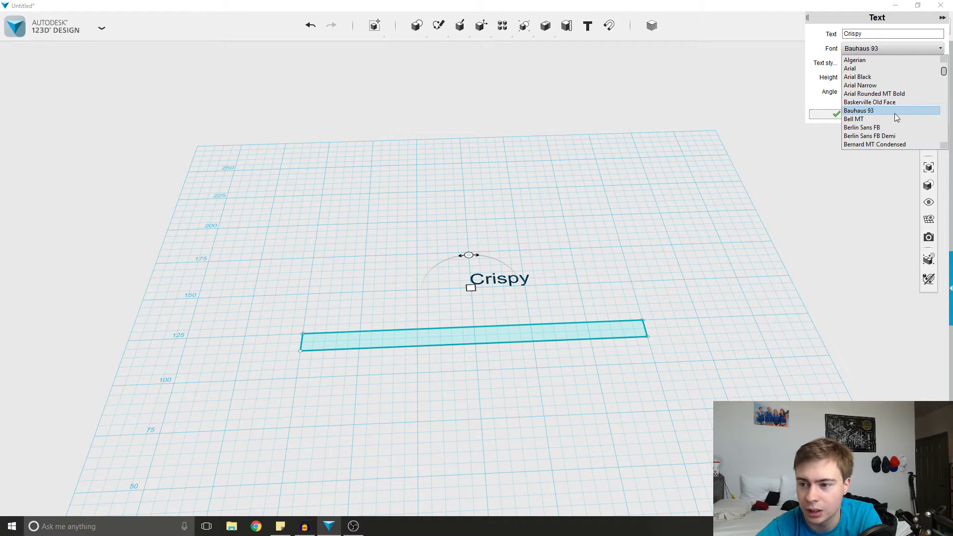
{"action": "left_click", "coordinate": [900, 112]}
{"action": "left_click", "coordinate": [906, 47]}
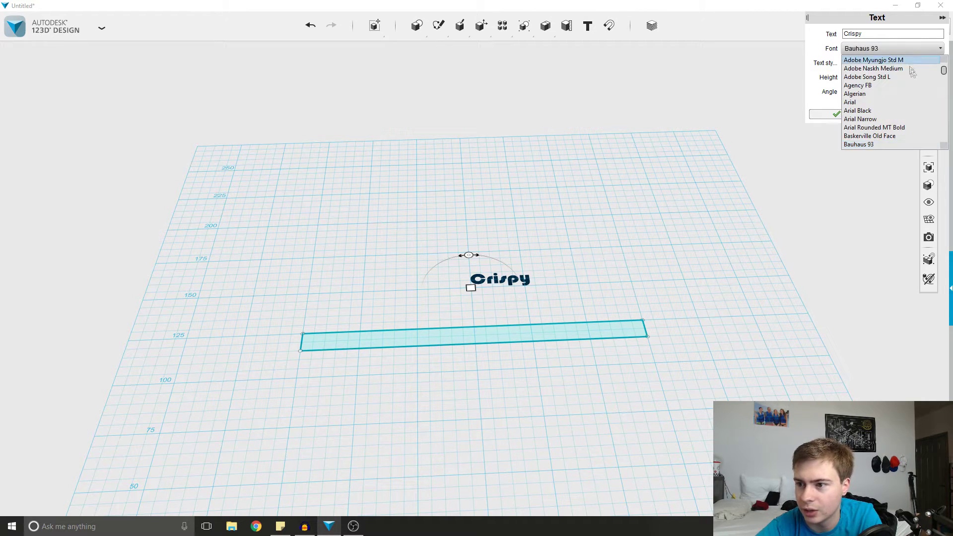
{"action": "scroll", "coordinate": [913, 84], "scroll_direction": "down", "scroll_amount": 3}
{"action": "left_click", "coordinate": [896, 127]}
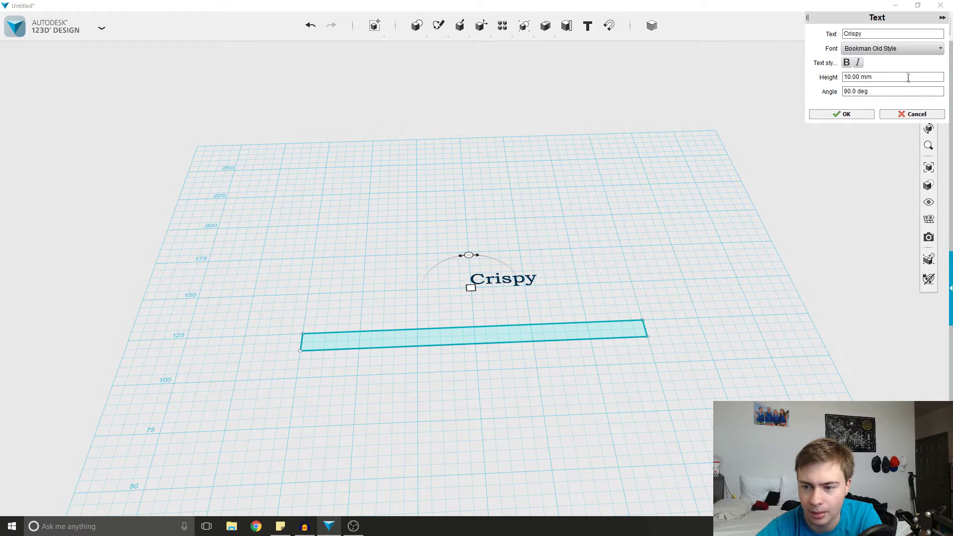
{"action": "left_click", "coordinate": [908, 49]}
{"action": "scroll", "coordinate": [908, 135], "scroll_direction": "down", "scroll_amount": 1}
{"action": "scroll", "coordinate": [907, 136], "scroll_direction": "down", "scroll_amount": 2}
{"action": "left_click", "coordinate": [902, 127]}
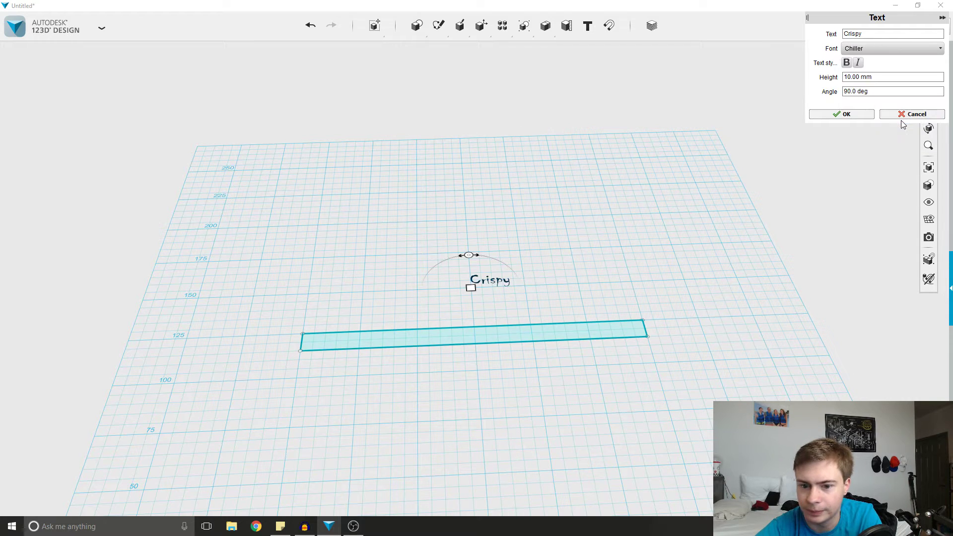
Step: Try the Gigi, Informal Roman and Kozuka Mincho Pr6N L fonts on the Crispy text
{"action": "left_click", "coordinate": [907, 48]}
{"action": "scroll", "coordinate": [894, 128], "scroll_direction": "down", "scroll_amount": 6}
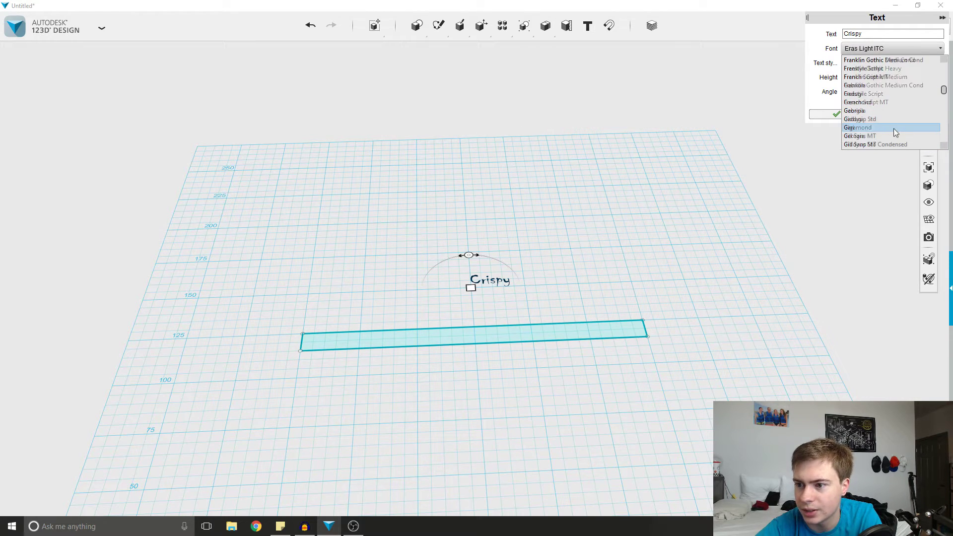
{"action": "left_click", "coordinate": [889, 129]}
{"action": "left_click", "coordinate": [907, 49]}
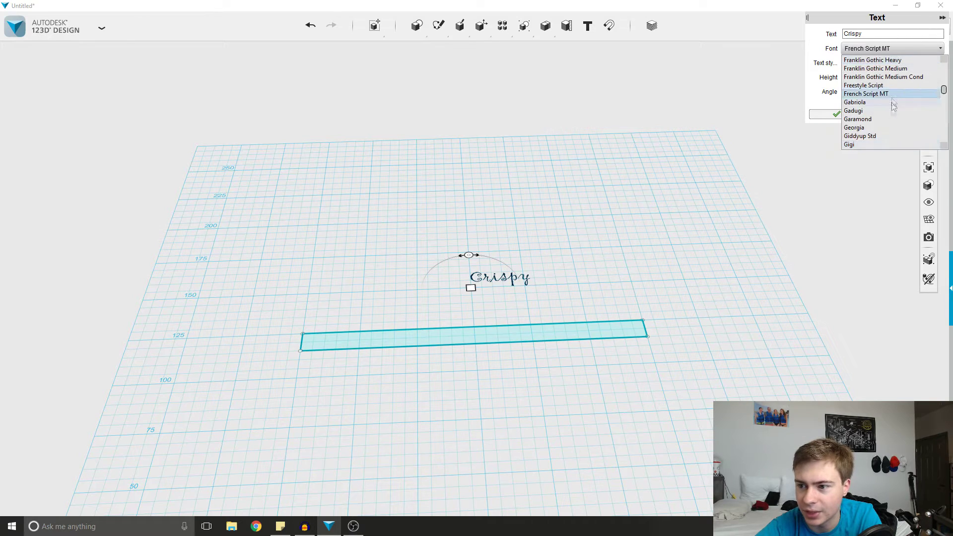
{"action": "scroll", "coordinate": [891, 130], "scroll_direction": "down", "scroll_amount": 4}
{"action": "left_click", "coordinate": [887, 132]}
{"action": "left_click", "coordinate": [906, 48]}
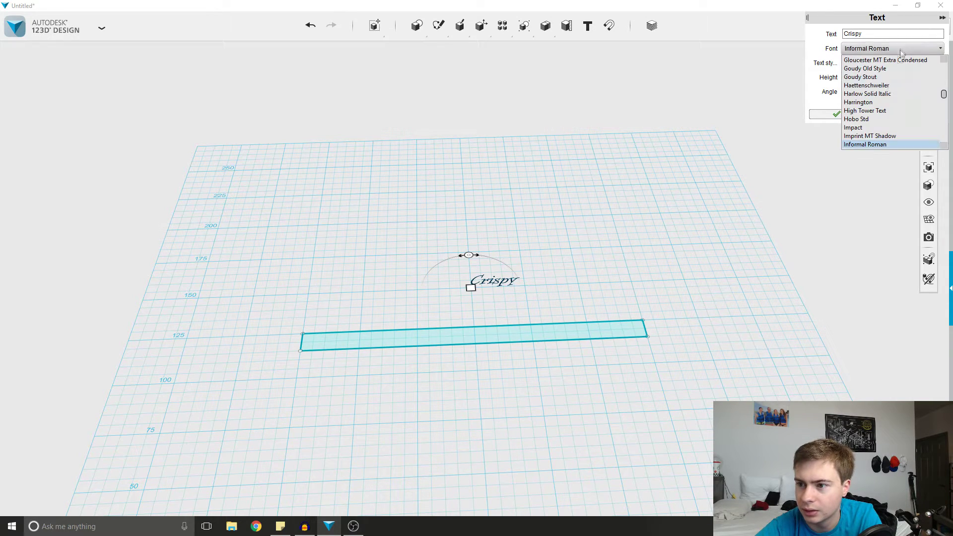
{"action": "scroll", "coordinate": [894, 128], "scroll_direction": "down", "scroll_amount": 5}
{"action": "left_click", "coordinate": [893, 127]}
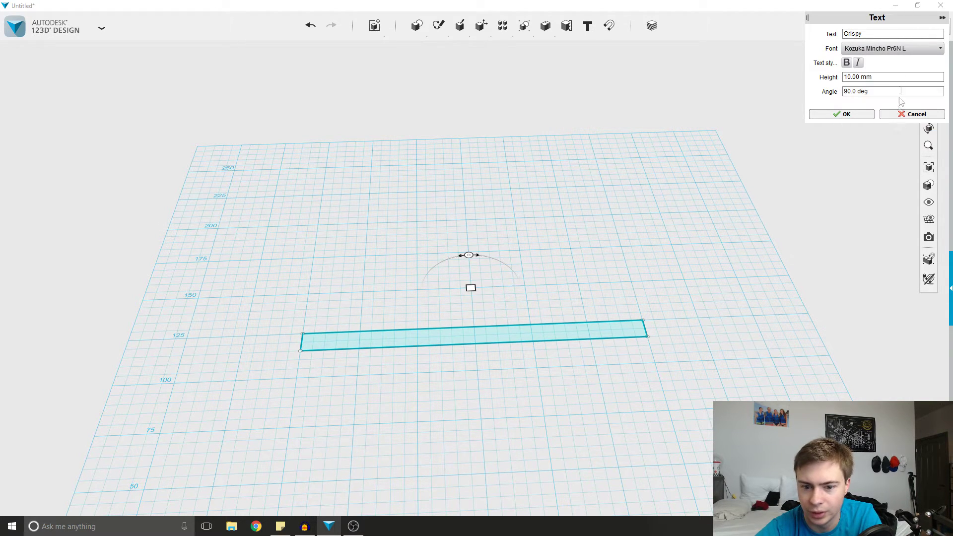
Step: Try the Forte and Calibri fonts on the Crispy text
{"action": "left_click", "coordinate": [905, 48]}
{"action": "scroll", "coordinate": [899, 79], "scroll_direction": "up", "scroll_amount": 12}
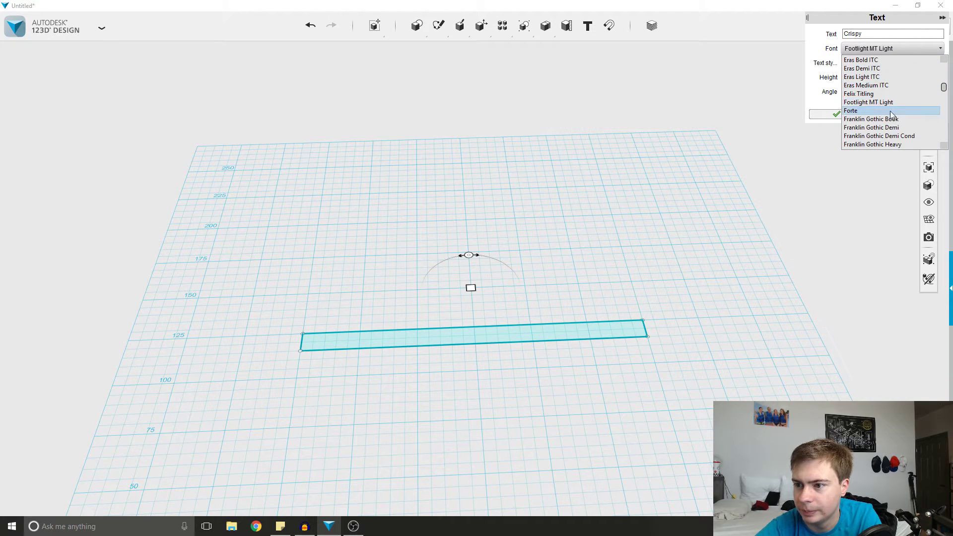
{"action": "left_click", "coordinate": [891, 111]}
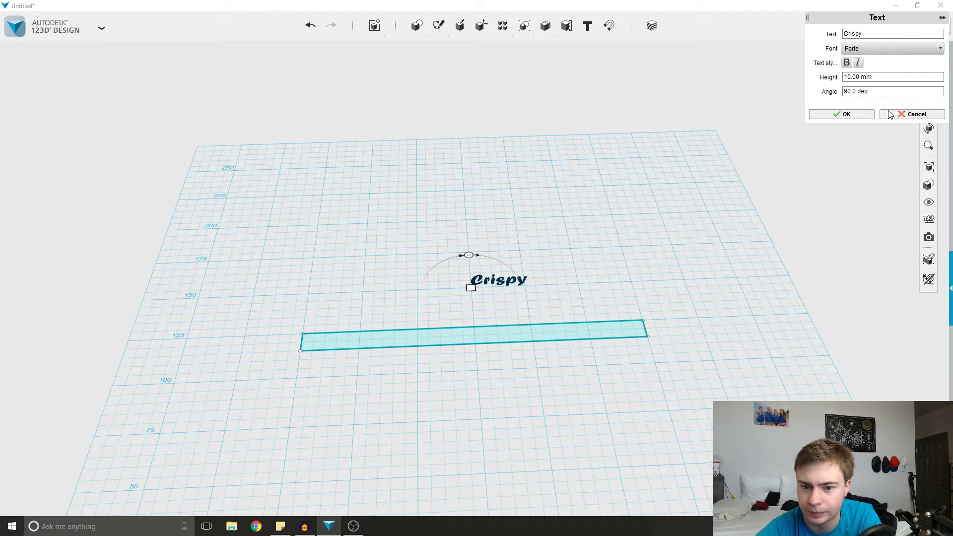
{"action": "left_click", "coordinate": [907, 48]}
{"action": "scroll", "coordinate": [898, 79], "scroll_direction": "up", "scroll_amount": 12}
{"action": "scroll", "coordinate": [898, 96], "scroll_direction": "down", "scroll_amount": 3}
{"action": "left_click", "coordinate": [883, 69]}
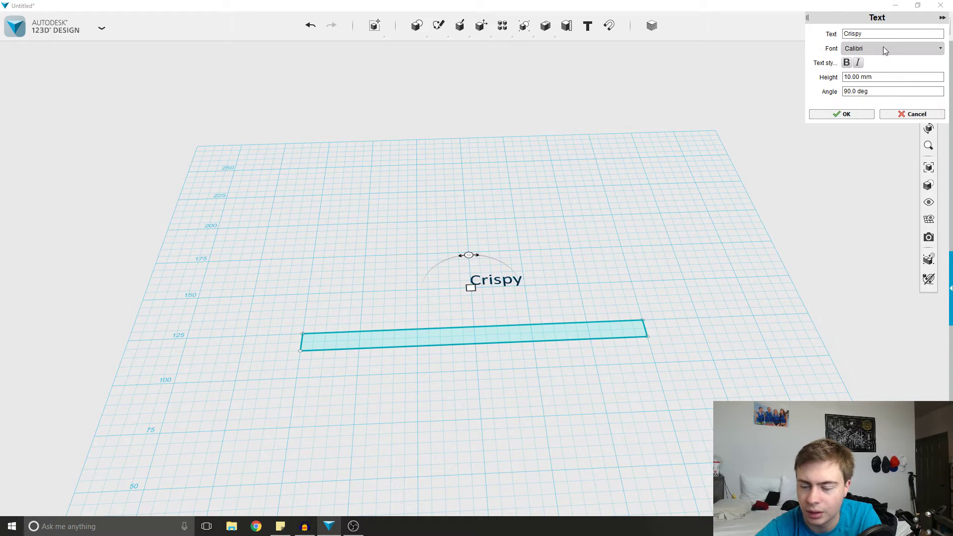
Step: Set the font of the Crispy text to Impact
{"action": "left_click", "coordinate": [883, 48]}
{"action": "scroll", "coordinate": [887, 87], "scroll_direction": "up", "scroll_amount": 12}
{"action": "scroll", "coordinate": [888, 87], "scroll_direction": "down", "scroll_amount": 20}
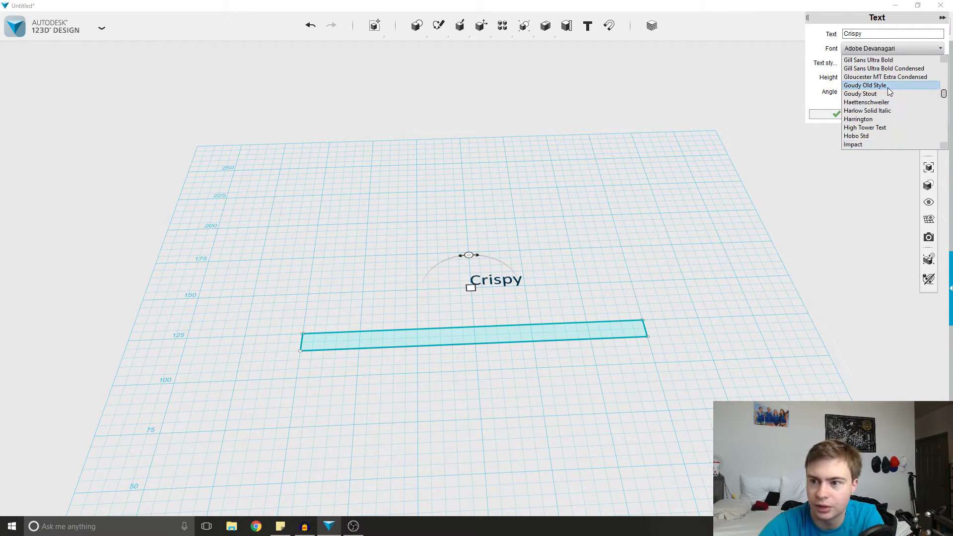
{"action": "left_click", "coordinate": [856, 144]}
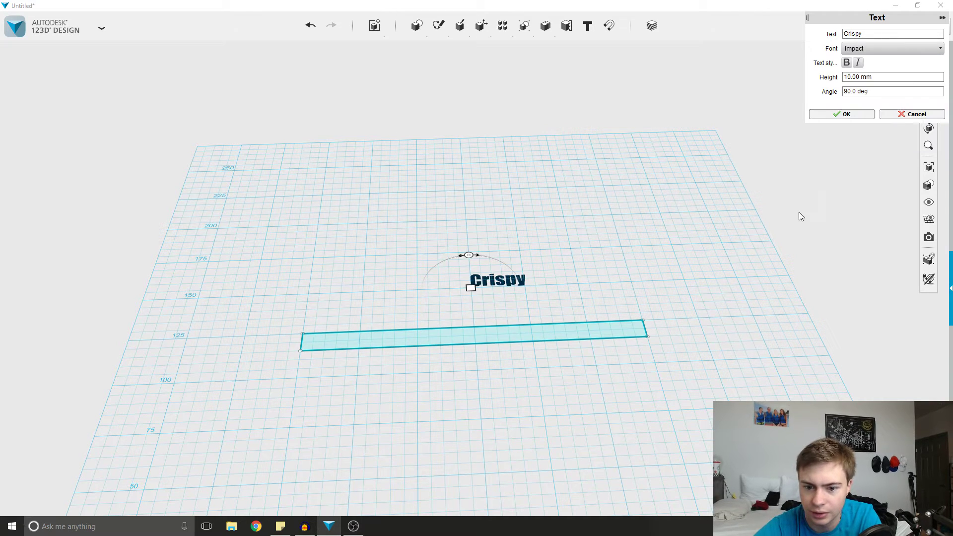
Step: Set the height of the Crispy text to 50 mm and accept the text settings
{"action": "left_click", "coordinate": [850, 77]}
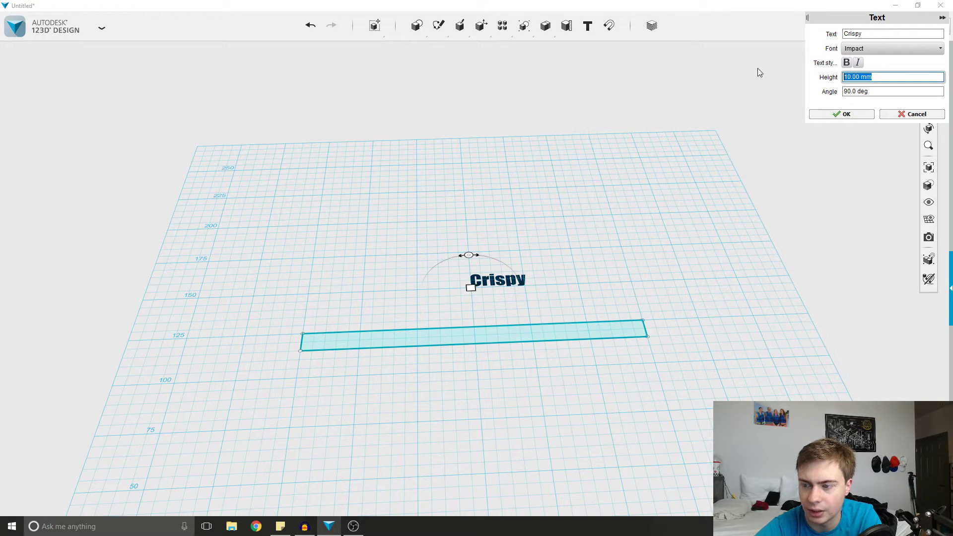
{"action": "type", "text": "100"}
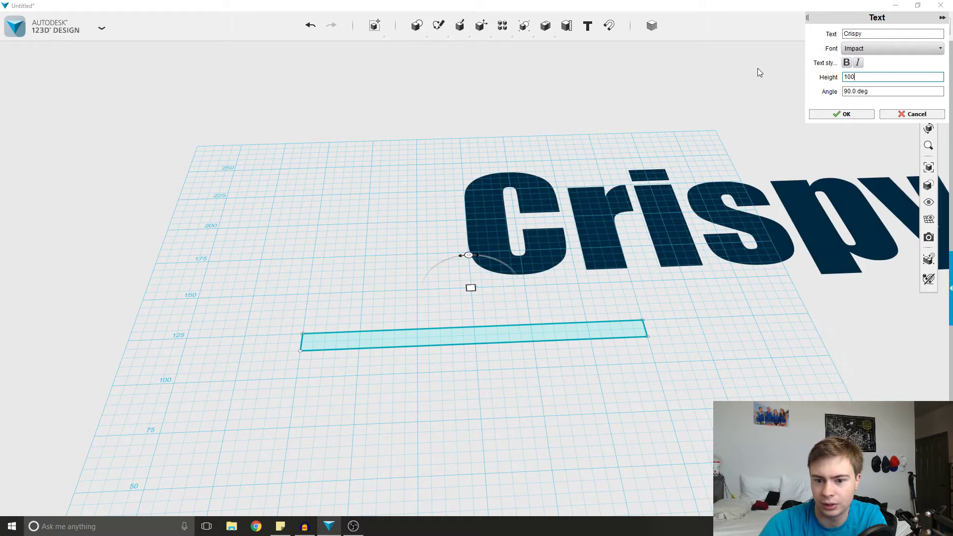
{"action": "key", "text": "BackSpace"}
{"action": "key", "text": "BackSpace"}
{"action": "type", "text": "00"}
{"action": "key", "text": "BackSpace"}
{"action": "key", "text": "BackSpace"}
{"action": "key", "text": "BackSpace"}
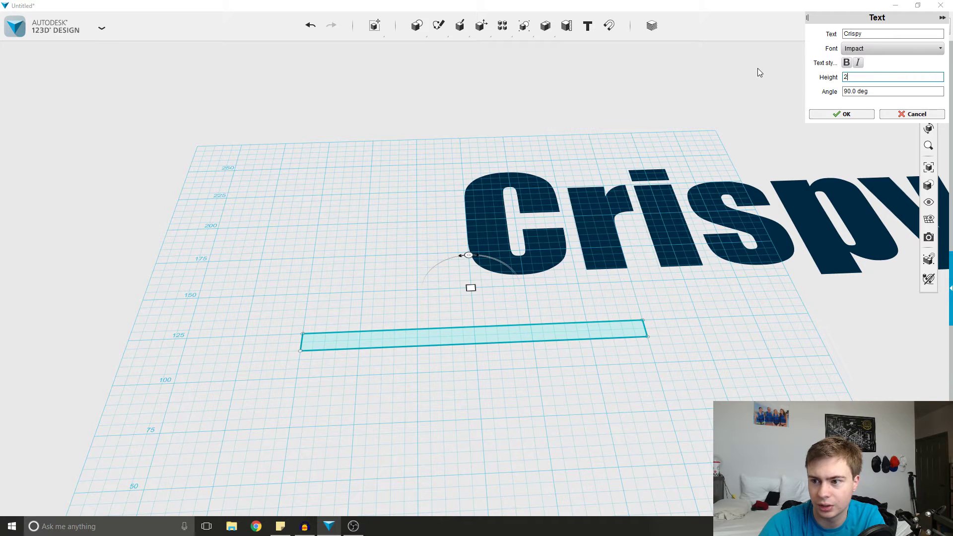
{"action": "type", "text": "50"}
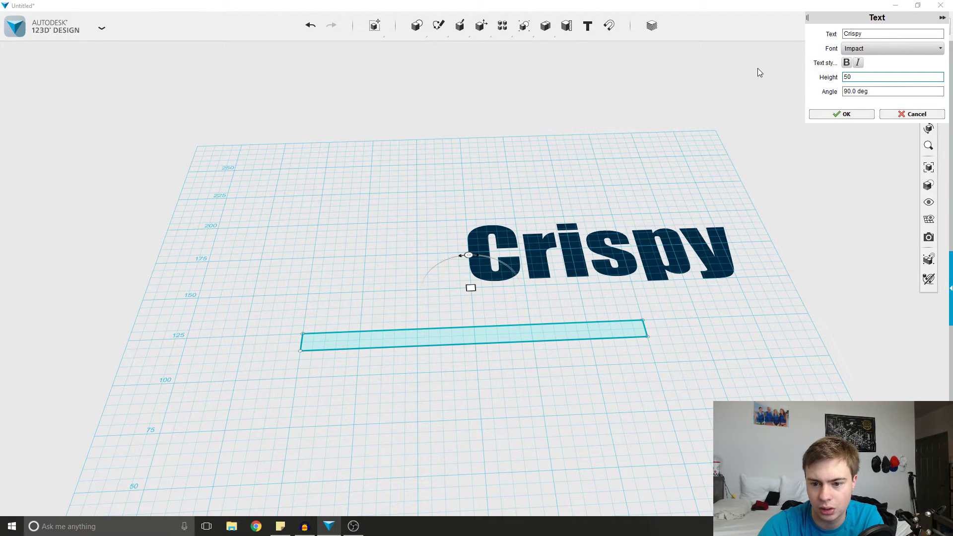
{"action": "left_click", "coordinate": [826, 117]}
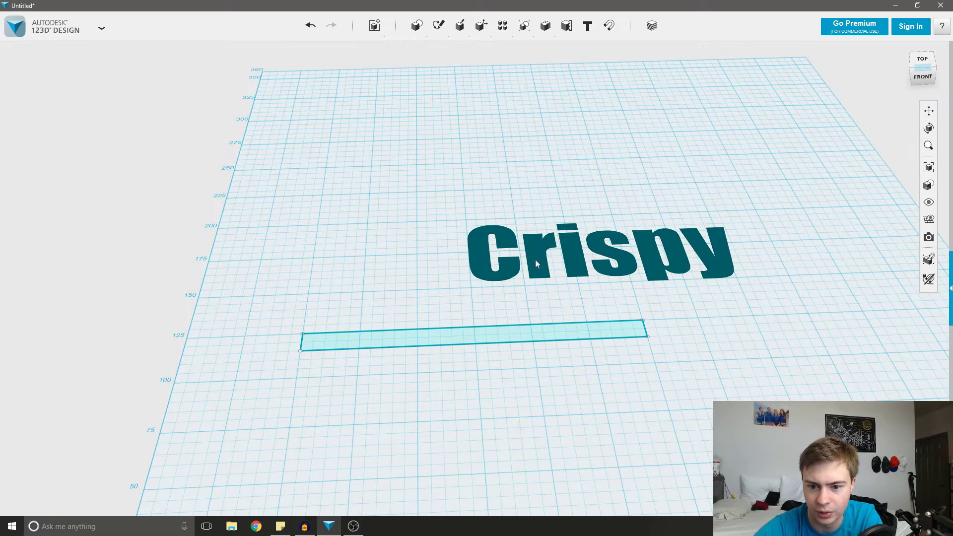
Step: Move the Crispy text about 25 mm across and 66 mm down so it rests on the thin rectangle's upper edge
{"action": "left_click", "coordinate": [536, 259]}
{"action": "key", "text": "ctrl+t"}
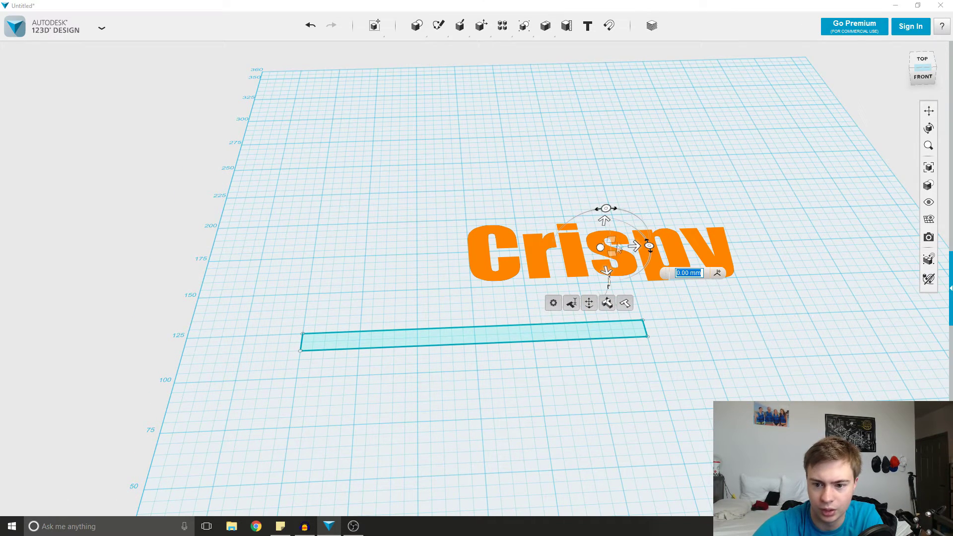
{"action": "left_click_drag", "start_coordinate": [620, 254], "coordinate": [481, 293]}
{"action": "right_click_drag", "start_coordinate": [575, 383], "coordinate": [571, 422]}
{"action": "middle_click_drag", "start_coordinate": [571, 446], "coordinate": [571, 396]}
{"action": "scroll", "coordinate": [526, 291], "scroll_direction": "up", "scroll_amount": 3}
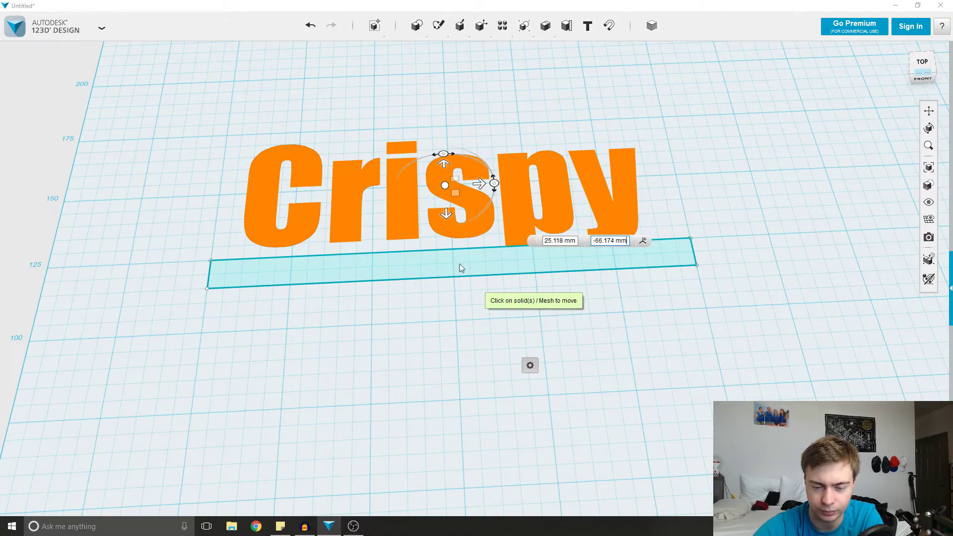
{"action": "mouse_move", "coordinate": [462, 264]}
{"action": "right_mouse_down"}
{"action": "mouse_move", "coordinate": [441, 258]}
{"action": "mouse_move", "coordinate": [455, 254]}
{"action": "right_mouse_up"}
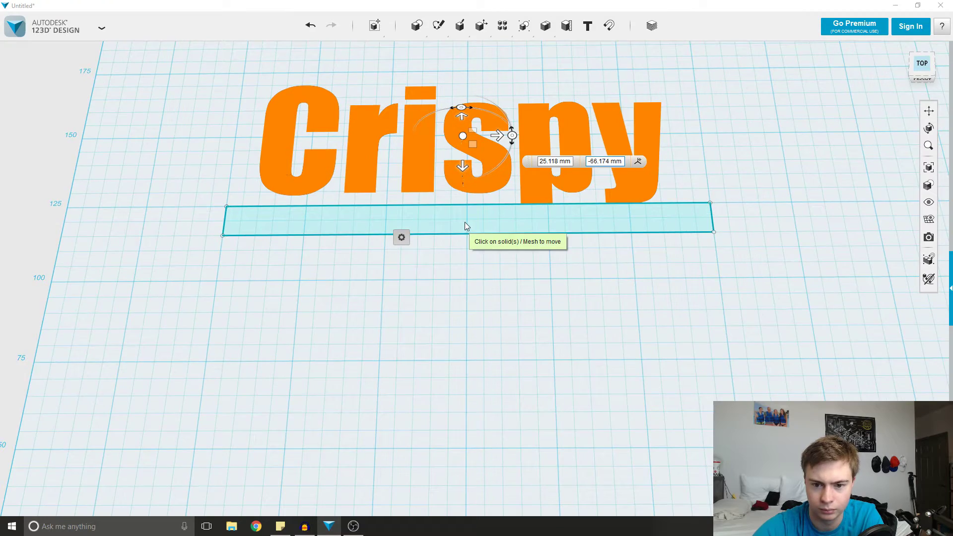
{"action": "scroll", "coordinate": [466, 220], "scroll_direction": "down", "scroll_amount": 1}
{"action": "middle_click_drag", "start_coordinate": [467, 218], "coordinate": [466, 247]}
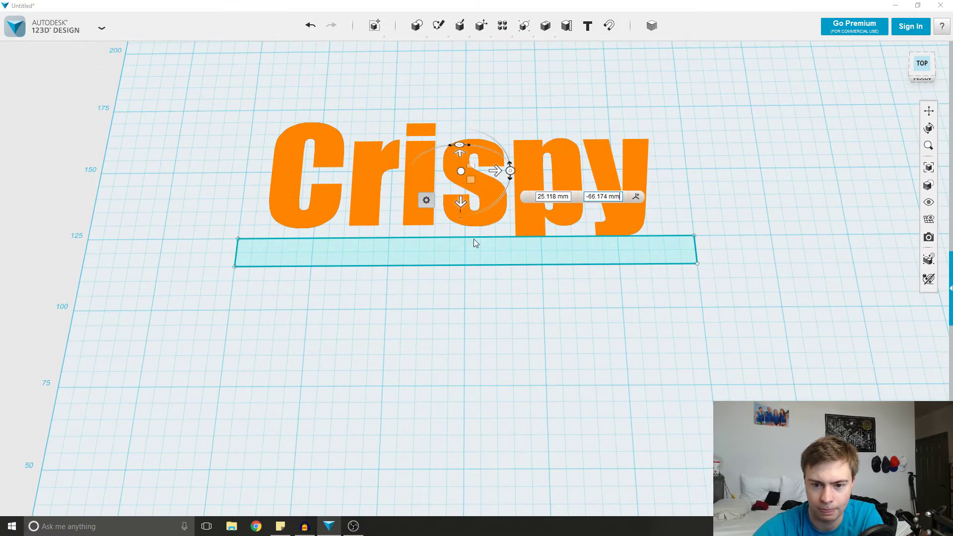
{"action": "middle_click_drag", "start_coordinate": [485, 281], "coordinate": [486, 228]}
{"action": "scroll", "coordinate": [494, 208], "scroll_direction": "up", "scroll_amount": 2}
{"action": "scroll", "coordinate": [489, 194], "scroll_direction": "down", "scroll_amount": 1}
{"action": "middle_click_drag", "start_coordinate": [489, 191], "coordinate": [483, 279]}
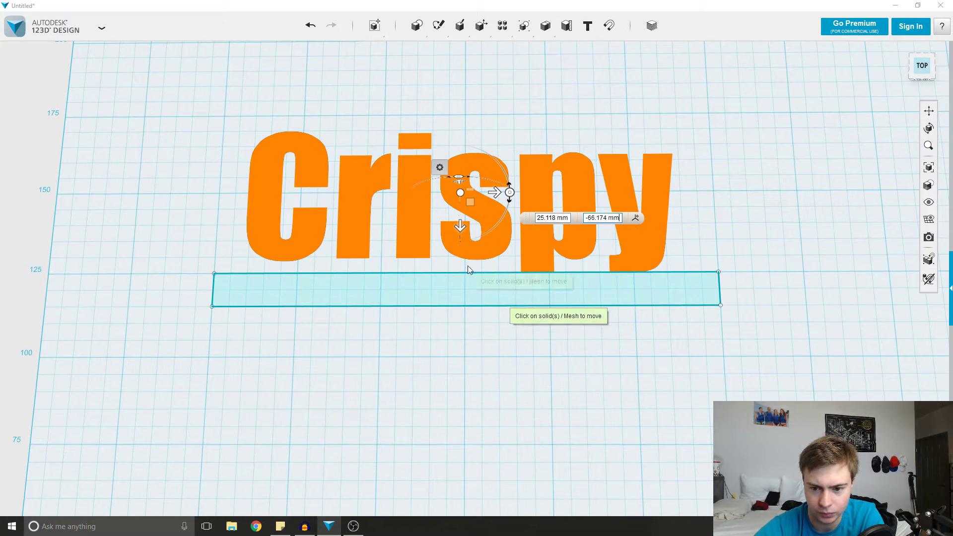
{"action": "right_click_drag", "start_coordinate": [466, 266], "coordinate": [470, 270]}
{"action": "scroll", "coordinate": [469, 269], "scroll_direction": "up", "scroll_amount": 2}
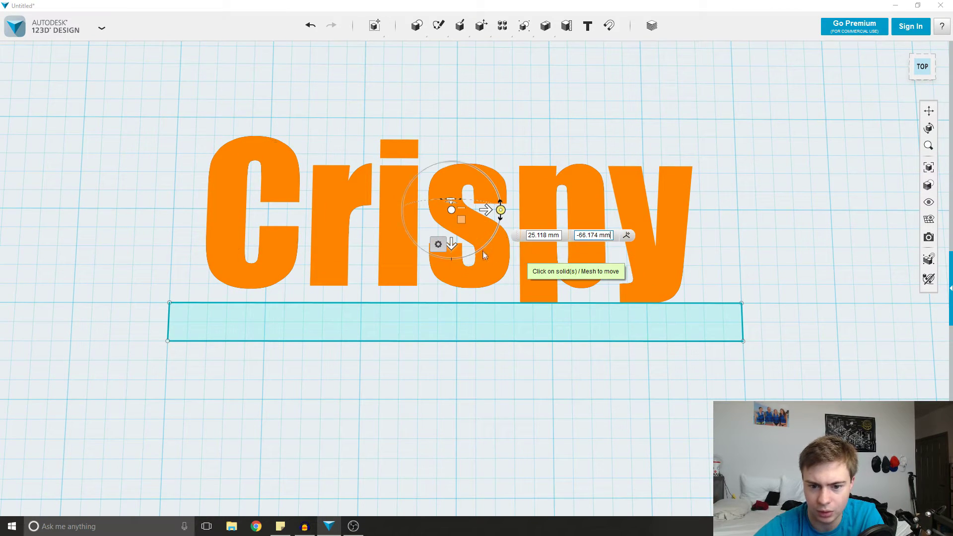
{"action": "key", "text": "Return"}
Step: Open the settings of the Crispy text for editing
{"action": "left_click", "coordinate": [543, 322]}
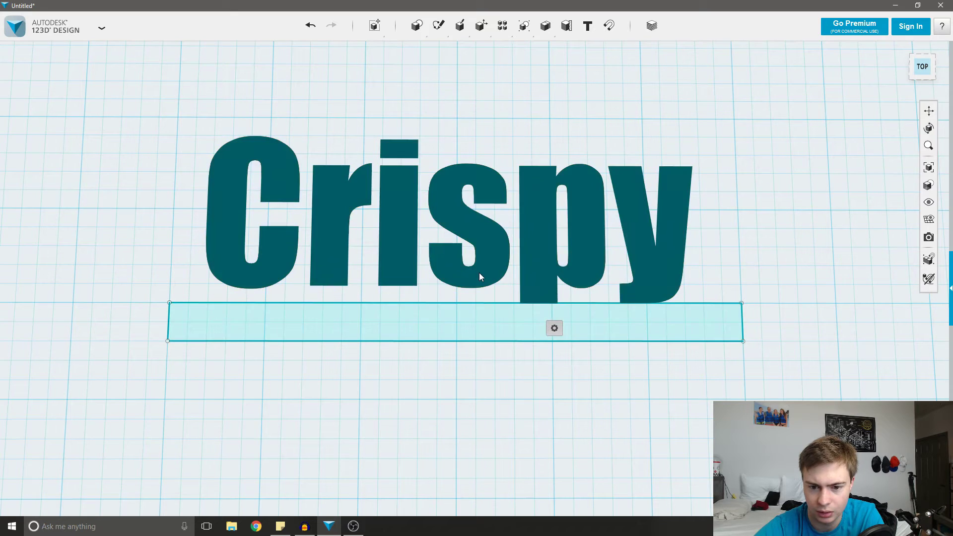
{"action": "left_click", "coordinate": [553, 297]}
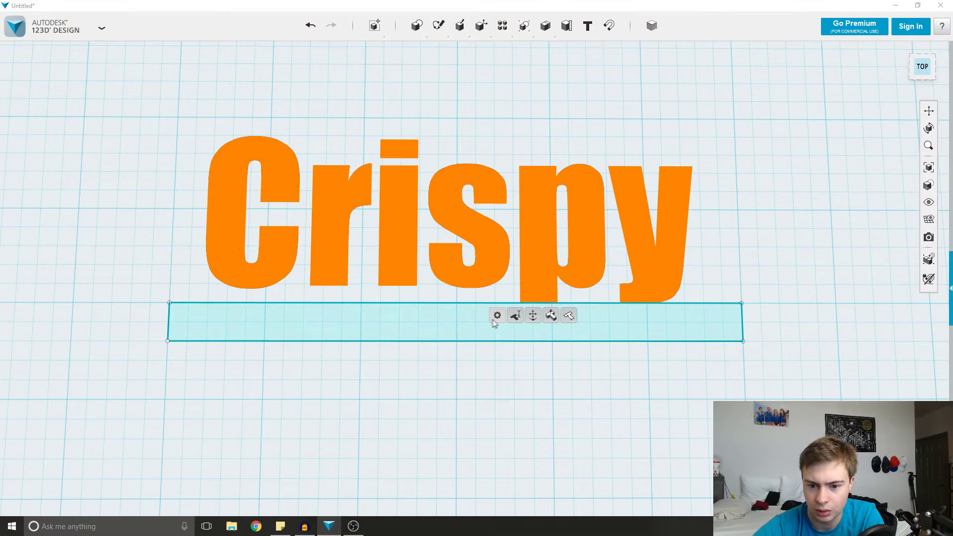
{"action": "left_click", "coordinate": [496, 316]}
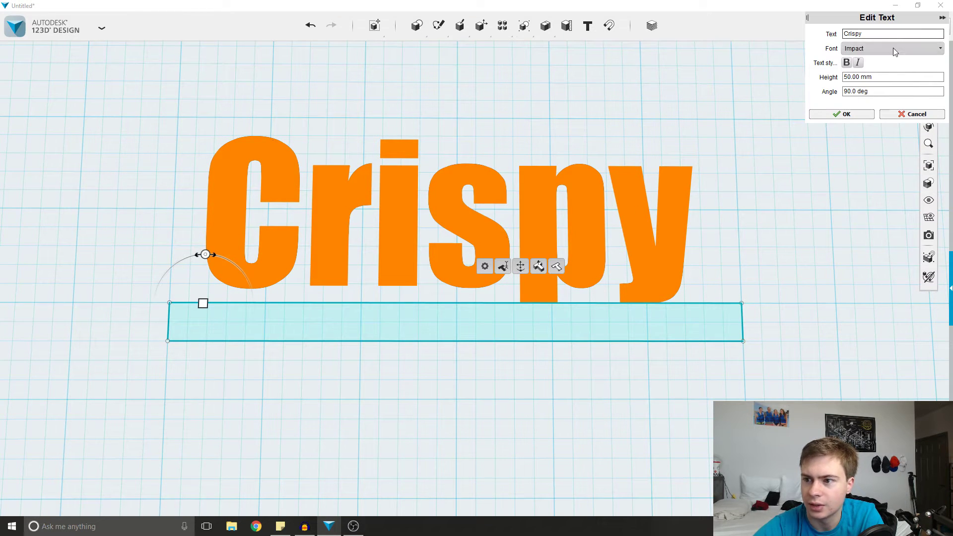
Step: Try the Goudy Old Style and Forte fonts on the Crispy text and return it to Impact
{"action": "left_click", "coordinate": [893, 47]}
{"action": "left_click", "coordinate": [893, 85]}
{"action": "left_click", "coordinate": [891, 48]}
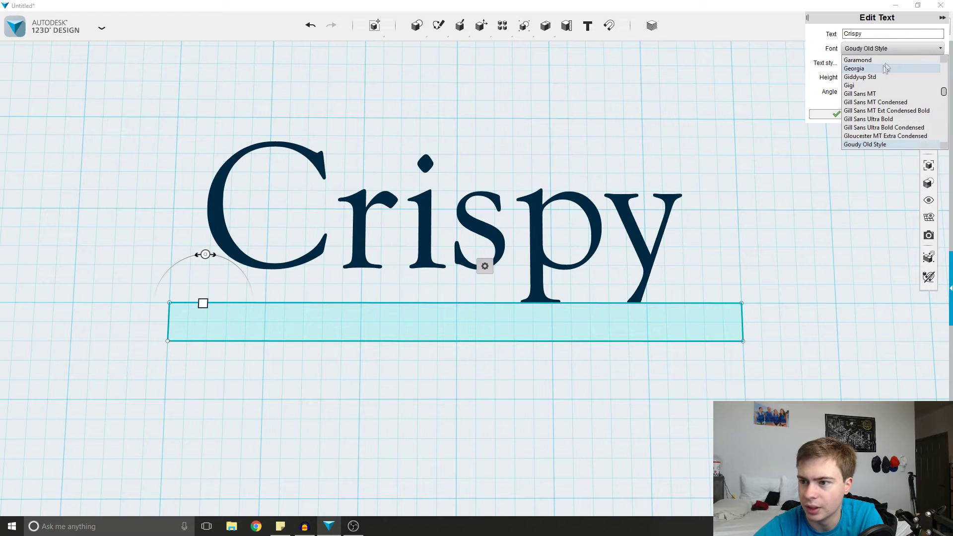
{"action": "scroll", "coordinate": [883, 70], "scroll_direction": "up", "scroll_amount": 3}
{"action": "left_click", "coordinate": [884, 70]}
{"action": "left_click", "coordinate": [888, 49]}
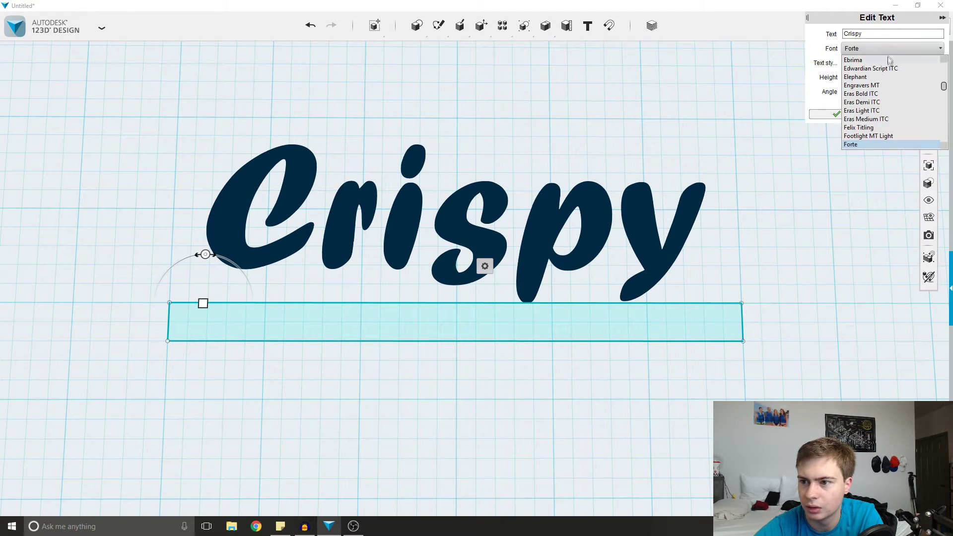
{"action": "scroll", "coordinate": [889, 100], "scroll_direction": "down", "scroll_amount": 3}
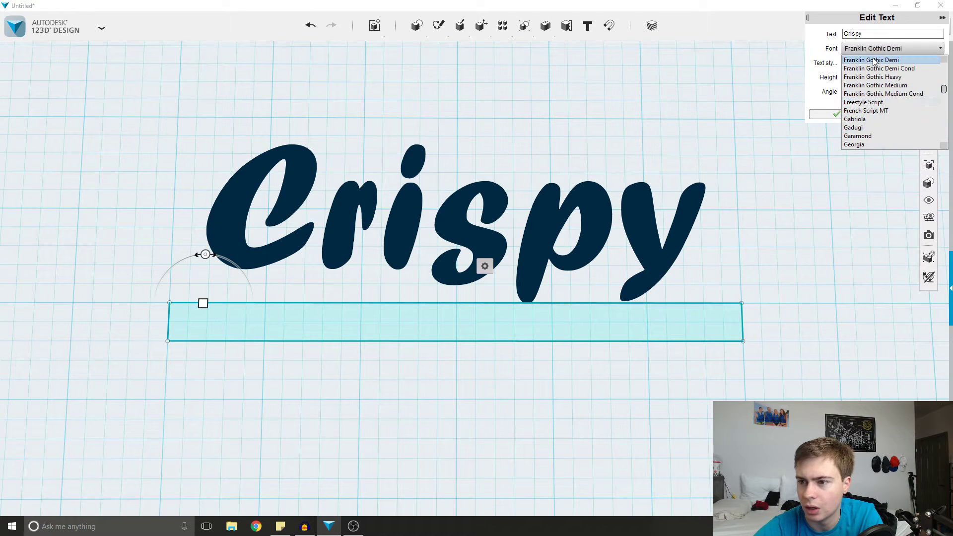
{"action": "key", "text": "i"}
{"action": "key", "text": "Return"}
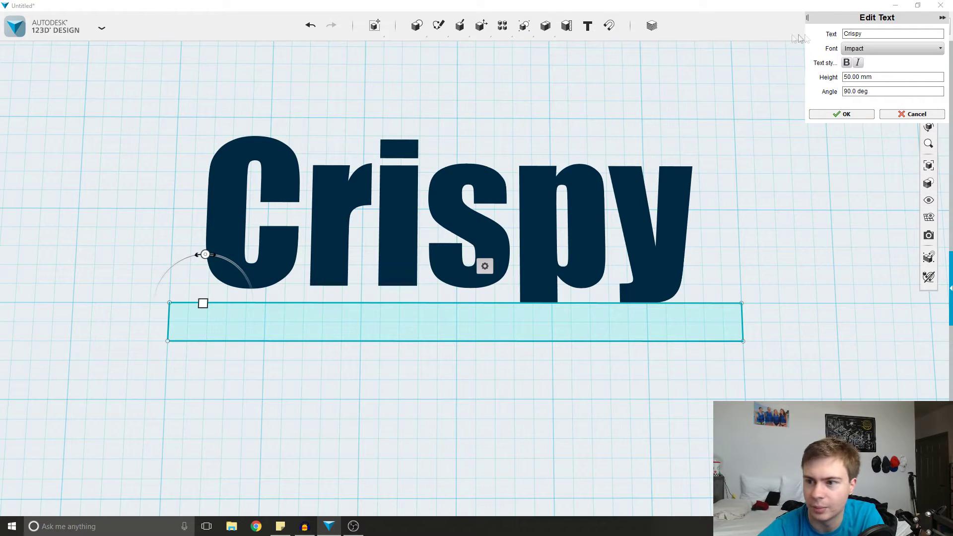
Step: Change the text wording to all-capital CRISPY and accept the text settings
{"action": "left_click_drag", "start_coordinate": [876, 34], "coordinate": [712, 19]}
{"action": "type", "text": "CRISP"}
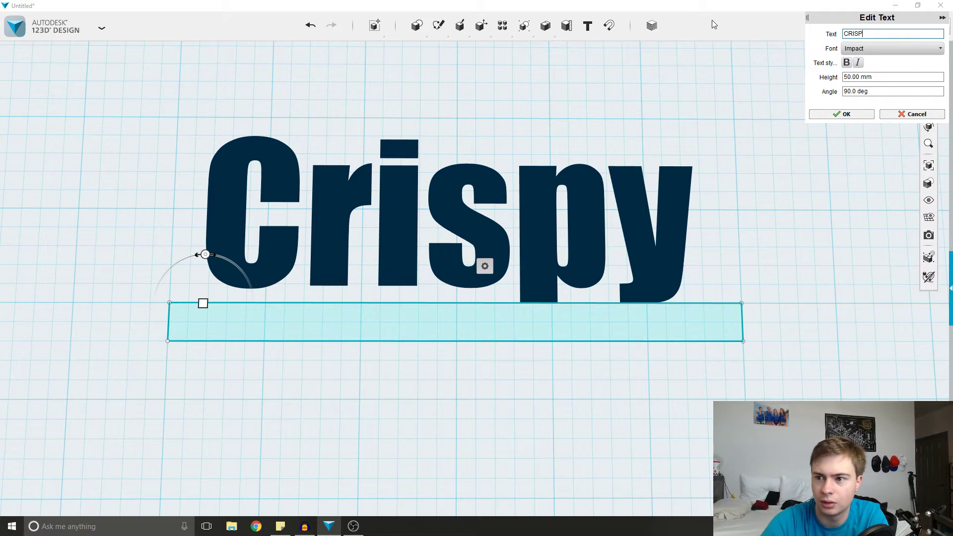
{"action": "type", "text": "Y"}
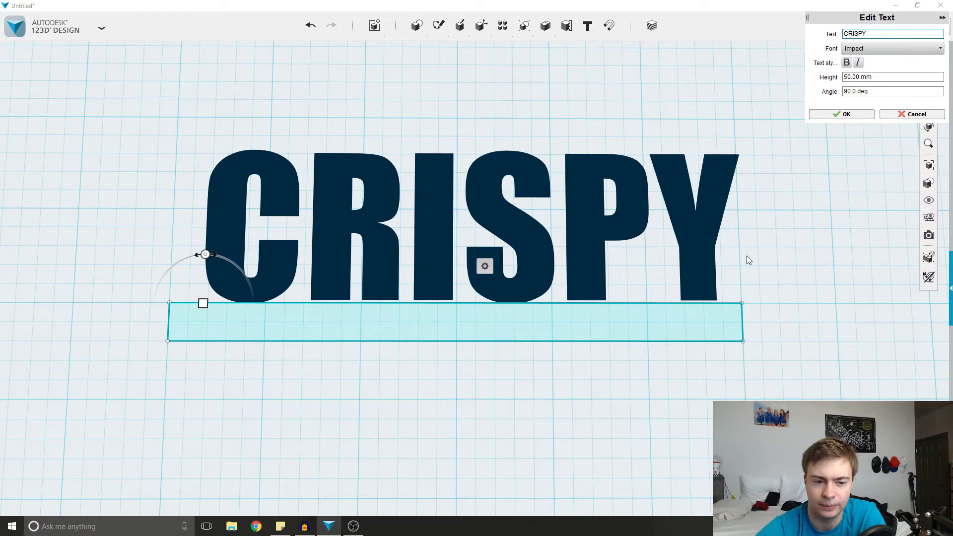
{"action": "left_click", "coordinate": [846, 114]}
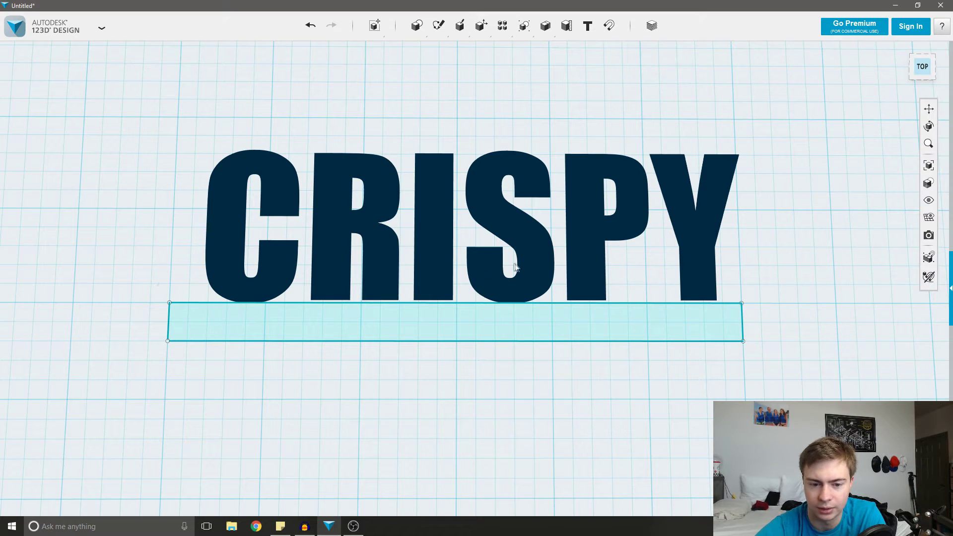
Step: Nudge the CRISPY text slightly left and 1 mm down so it overlaps the rectangle's upper edge
{"action": "left_click", "coordinate": [457, 270]}
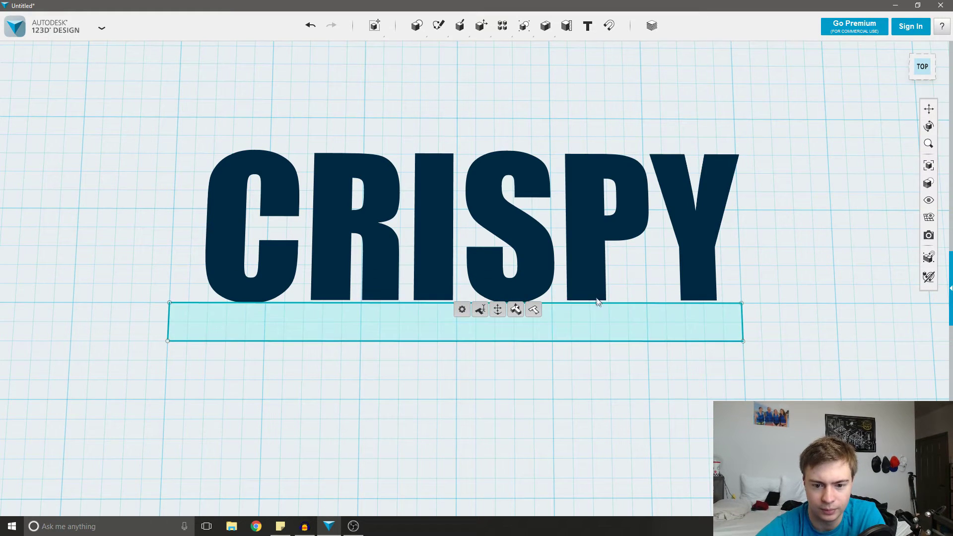
{"action": "key", "text": "m"}
{"action": "left_click_drag", "start_coordinate": [510, 213], "coordinate": [504, 216]}
{"action": "left_click_drag", "start_coordinate": [471, 246], "coordinate": [471, 249]}
{"action": "scroll", "coordinate": [503, 360], "scroll_direction": "up", "scroll_amount": 3}
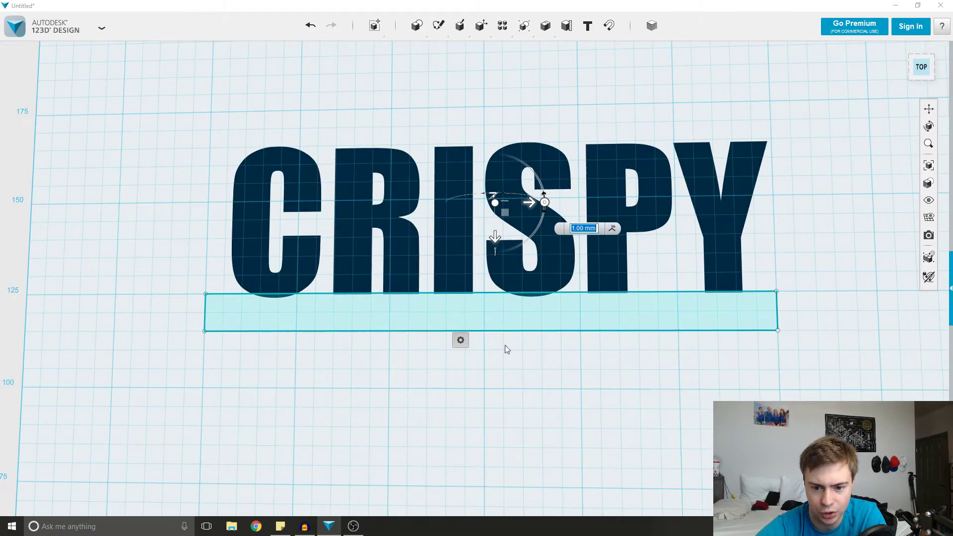
{"action": "scroll", "coordinate": [557, 311], "scroll_direction": "down", "scroll_amount": 2}
{"action": "left_click", "coordinate": [570, 342]}
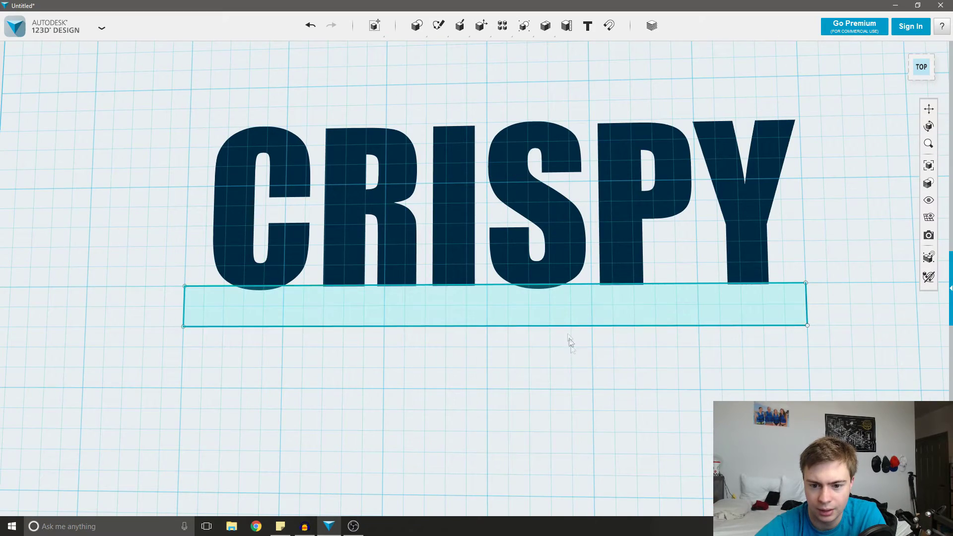
Step: Extrude the thin base rectangle upward by 20 mm
{"action": "right_click_drag", "start_coordinate": [604, 384], "coordinate": [605, 363]}
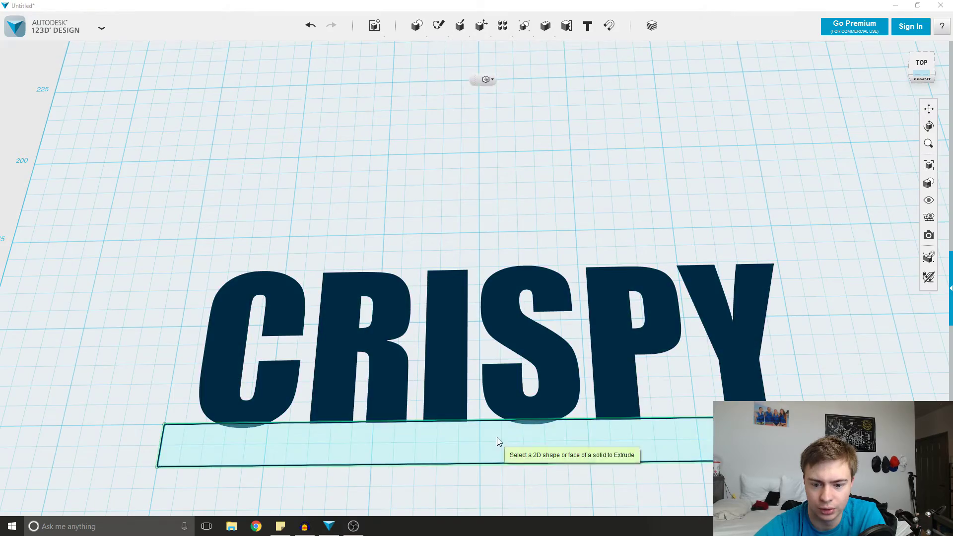
{"action": "right_click_drag", "start_coordinate": [543, 466], "coordinate": [493, 198]}
{"action": "left_click_drag", "start_coordinate": [450, 297], "coordinate": [457, 208]}
{"action": "right_click_drag", "start_coordinate": [624, 165], "coordinate": [574, 194]}
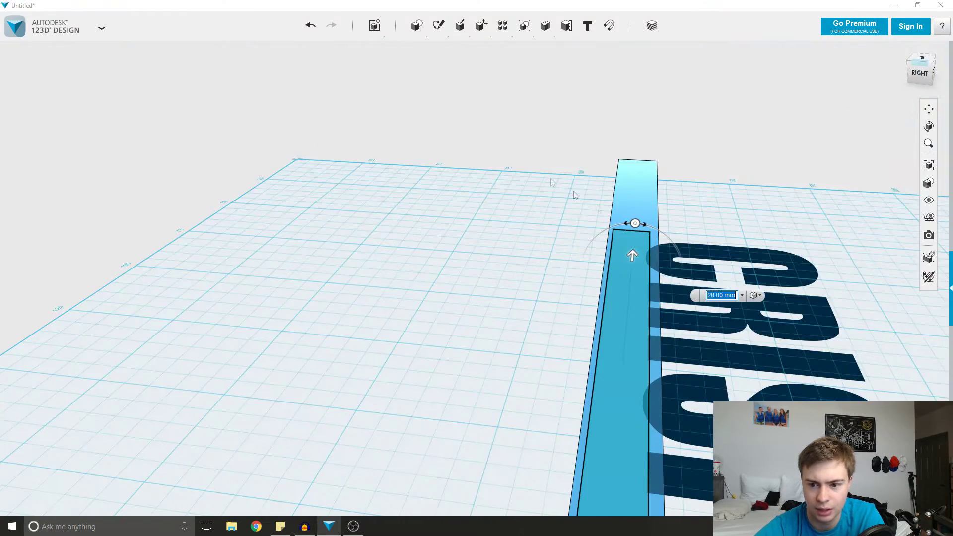
{"action": "key", "text": "Return"}
{"action": "left_click", "coordinate": [810, 371]}
{"action": "mouse_move", "coordinate": [810, 371]}
{"action": "middle_mouse_down"}
{"action": "mouse_move", "coordinate": [700, 277]}
{"action": "mouse_move", "coordinate": [539, 221]}
{"action": "middle_mouse_up"}
{"action": "mouse_move", "coordinate": [460, 25]}
{"action": "left_click", "coordinate": [462, 44]}
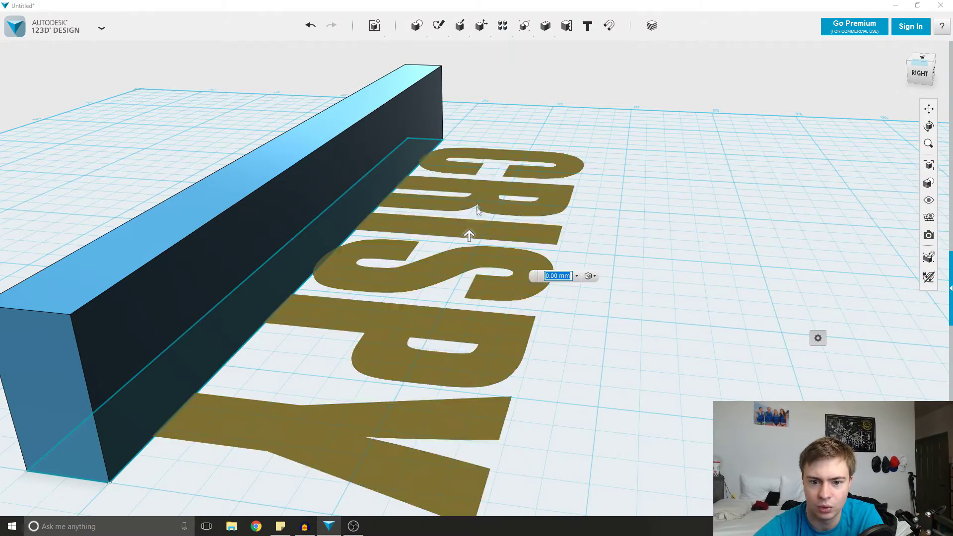
{"action": "left_click_drag", "start_coordinate": [469, 237], "coordinate": [460, 184]}
{"action": "key", "text": "Escape"}
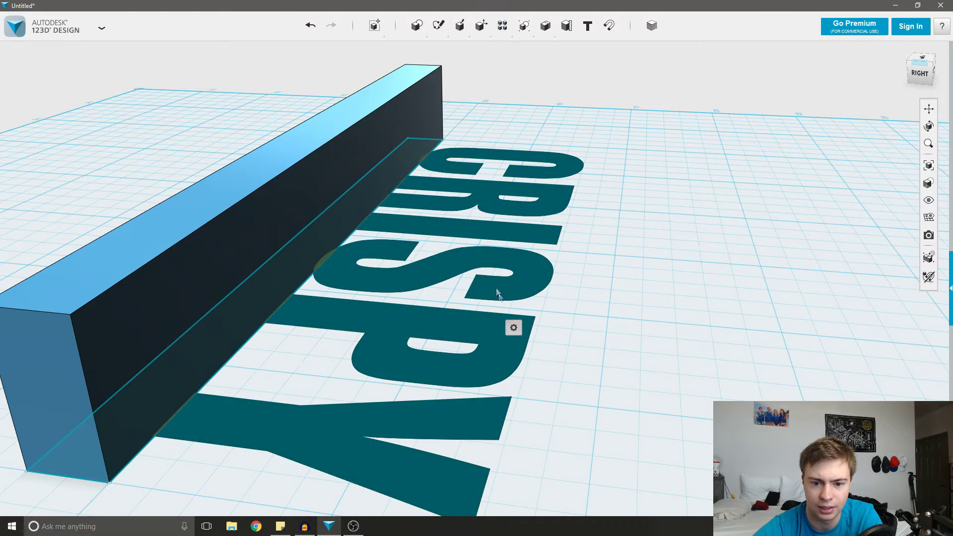
Step: Move the flat CRISPY text clear of the extruded base bar and extrude the letters 10 mm
{"action": "key", "text": "ctrl+t"}
{"action": "left_click_drag", "start_coordinate": [435, 249], "coordinate": [445, 250]}
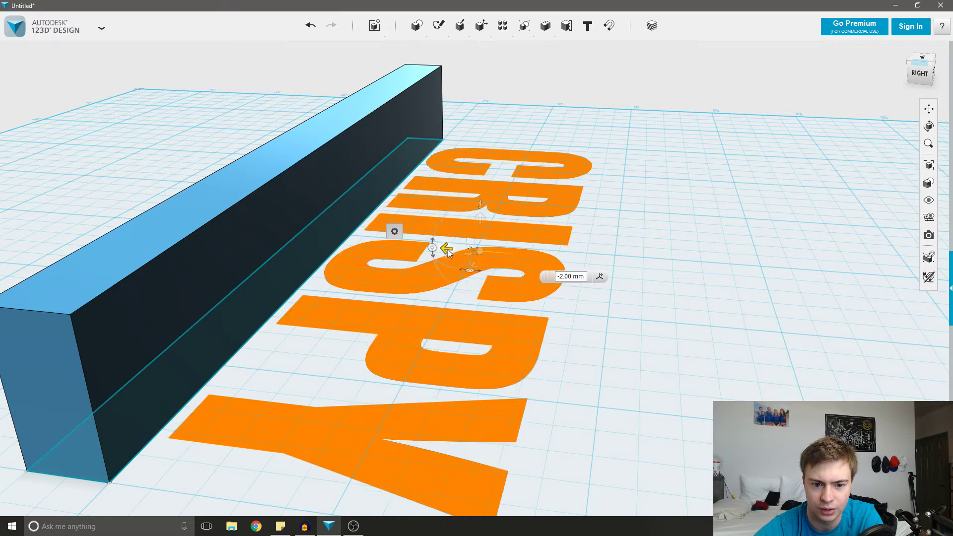
{"action": "mouse_move", "coordinate": [459, 25]}
{"action": "left_click", "coordinate": [460, 47]}
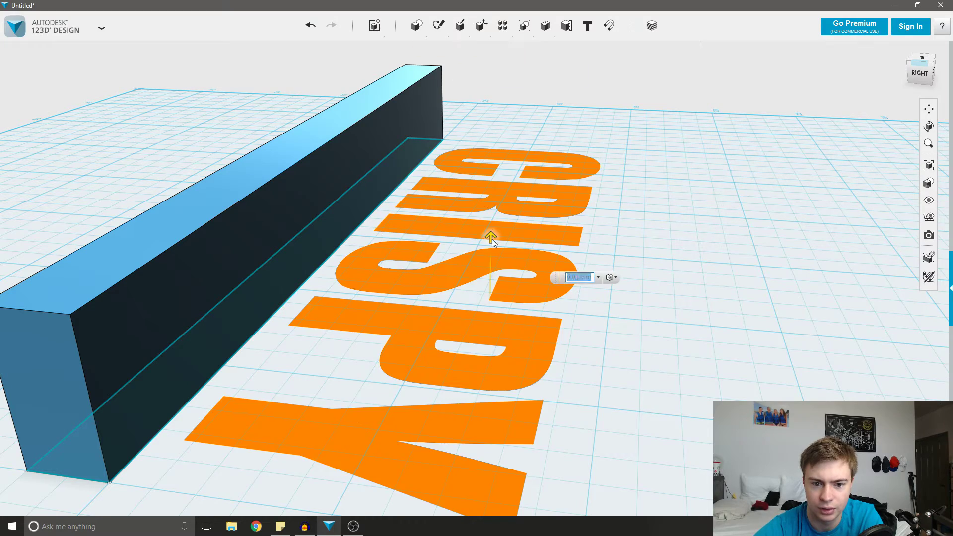
{"action": "left_click_drag", "start_coordinate": [493, 239], "coordinate": [482, 188]}
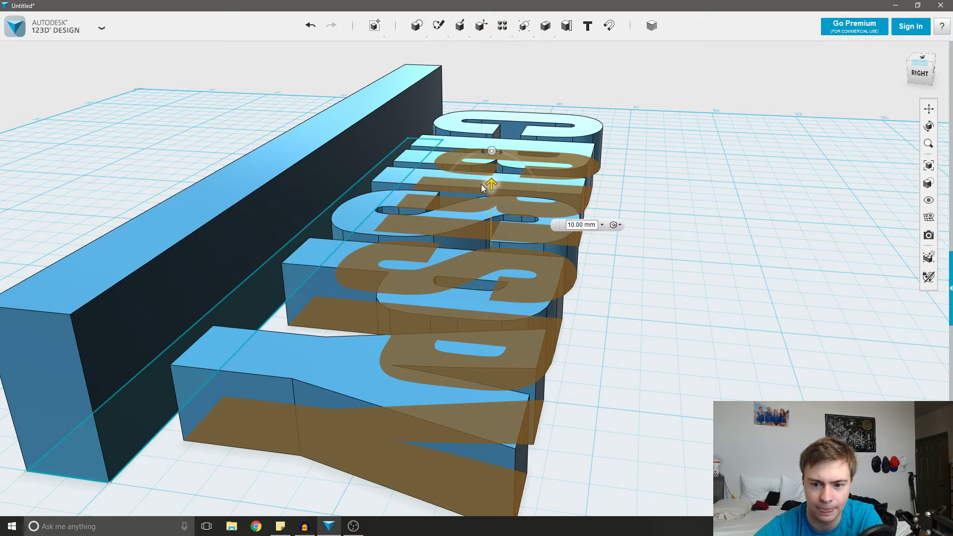
{"action": "mouse_move", "coordinate": [481, 184]}
{"action": "right_mouse_down"}
{"action": "mouse_move", "coordinate": [627, 321]}
{"action": "mouse_move", "coordinate": [702, 270]}
{"action": "right_mouse_up"}
{"action": "left_click", "coordinate": [704, 264]}
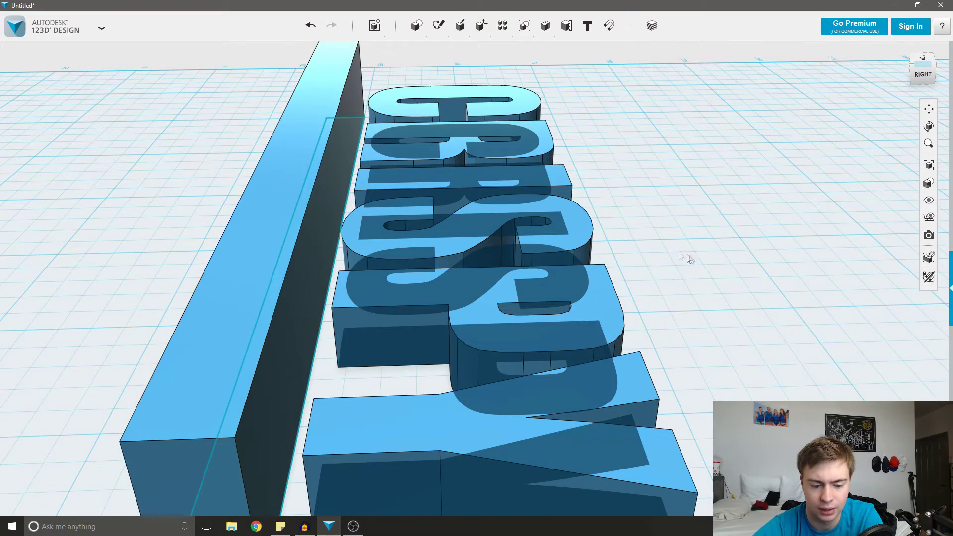
Step: Move the extruded CRISPY letters 5 mm toward the base bar so their lower ends sink into it
{"action": "key", "text": "ctrl+t"}
{"action": "left_click", "coordinate": [409, 227]}
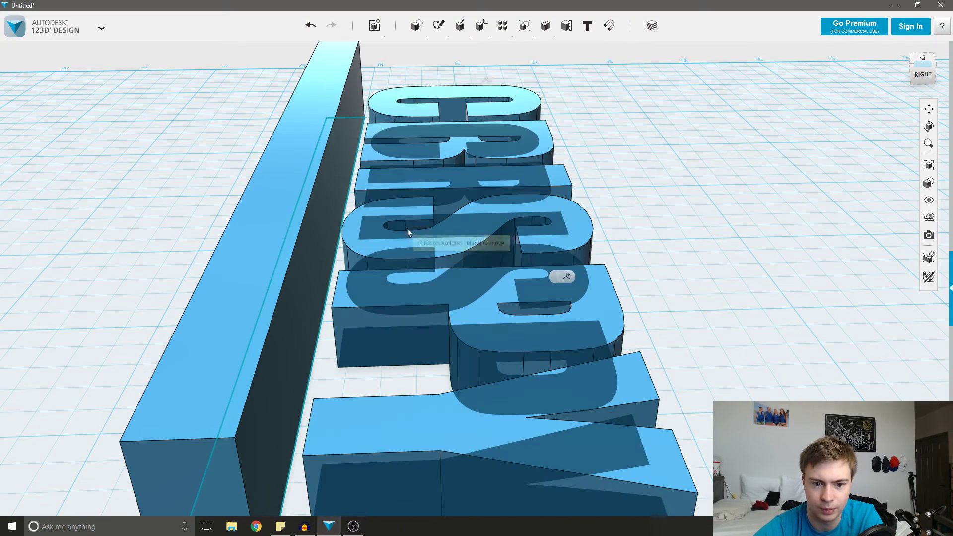
{"action": "left_click", "coordinate": [459, 226]}
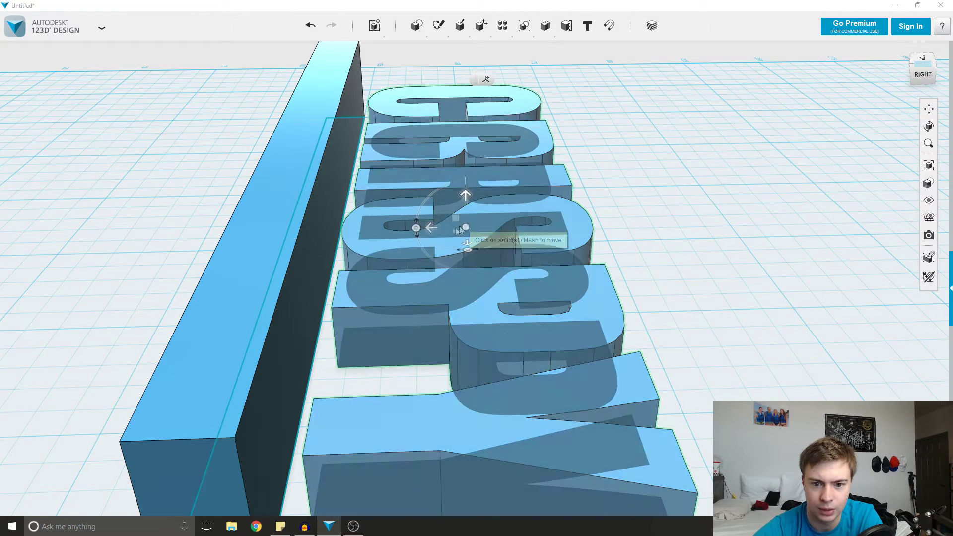
{"action": "left_click", "coordinate": [431, 226]}
{"action": "left_click", "coordinate": [421, 227]}
{"action": "scroll", "coordinate": [618, 276], "scroll_direction": "down", "scroll_amount": 3}
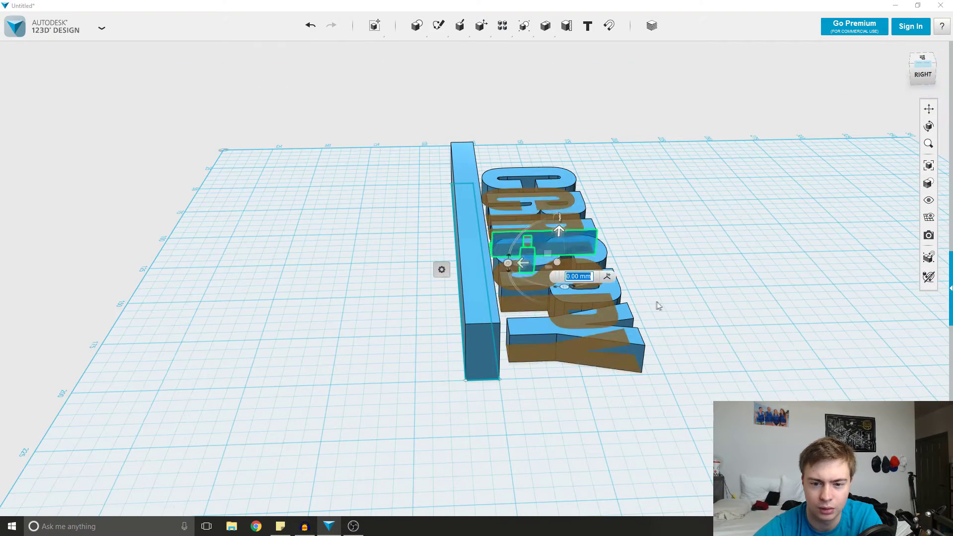
{"action": "left_click", "coordinate": [633, 383]}
{"action": "left_click", "coordinate": [624, 362]}
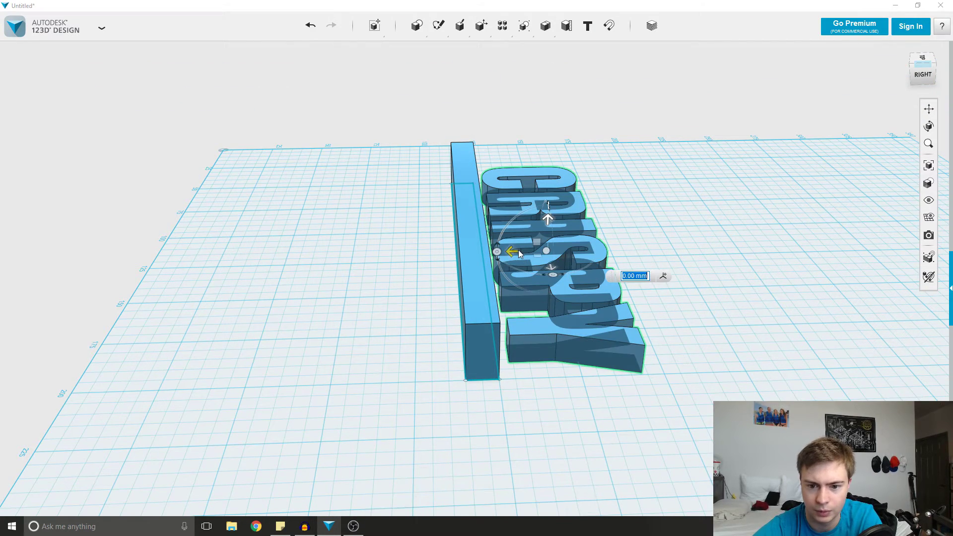
{"action": "left_click_drag", "start_coordinate": [519, 254], "coordinate": [493, 251]}
{"action": "right_click_drag", "start_coordinate": [497, 253], "coordinate": [627, 347]}
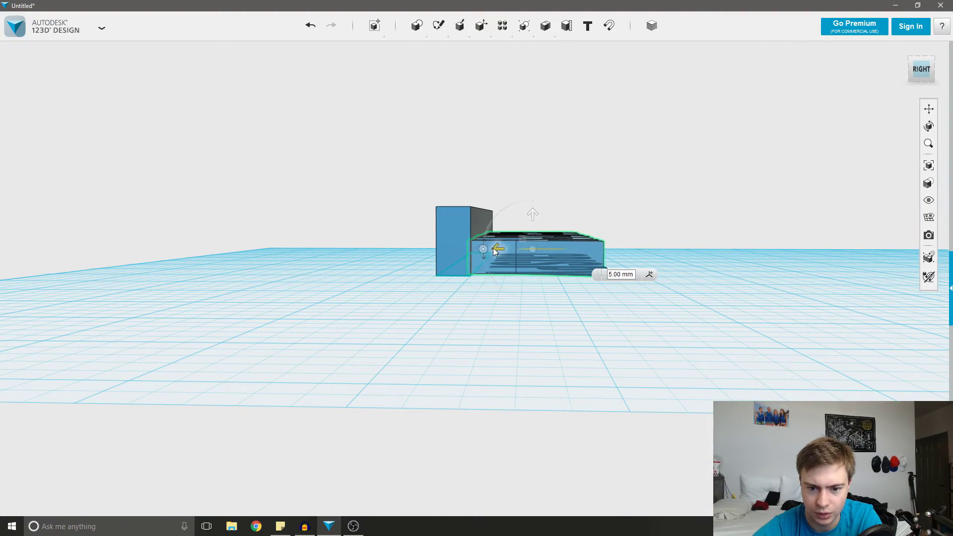
{"action": "right_click_drag", "start_coordinate": [682, 286], "coordinate": [725, 310]}
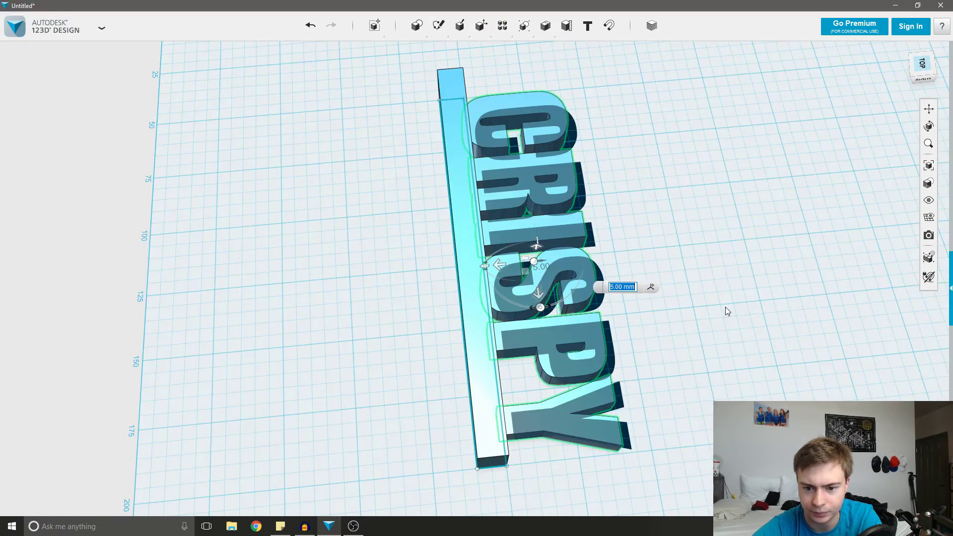
{"action": "left_click", "coordinate": [725, 309]}
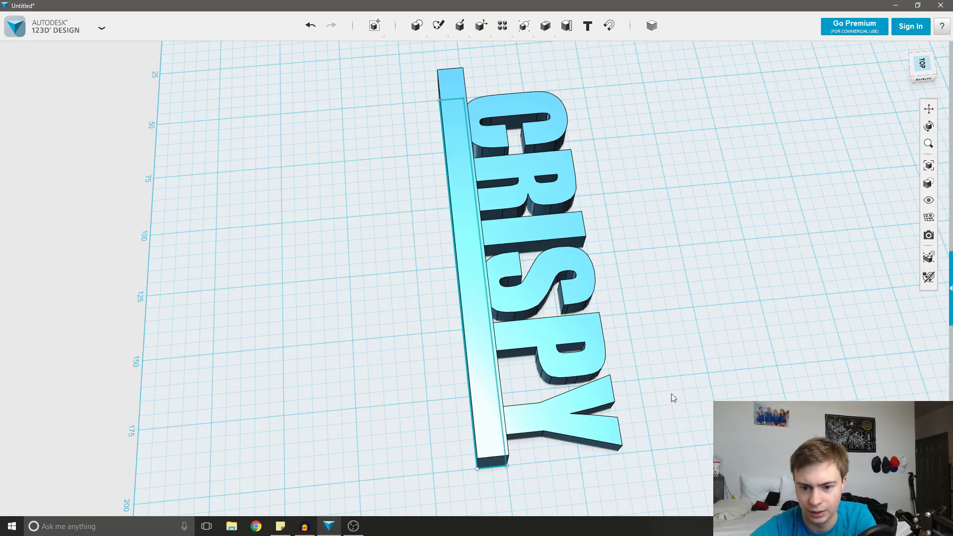
{"action": "right_click_drag", "start_coordinate": [670, 396], "coordinate": [666, 298]}
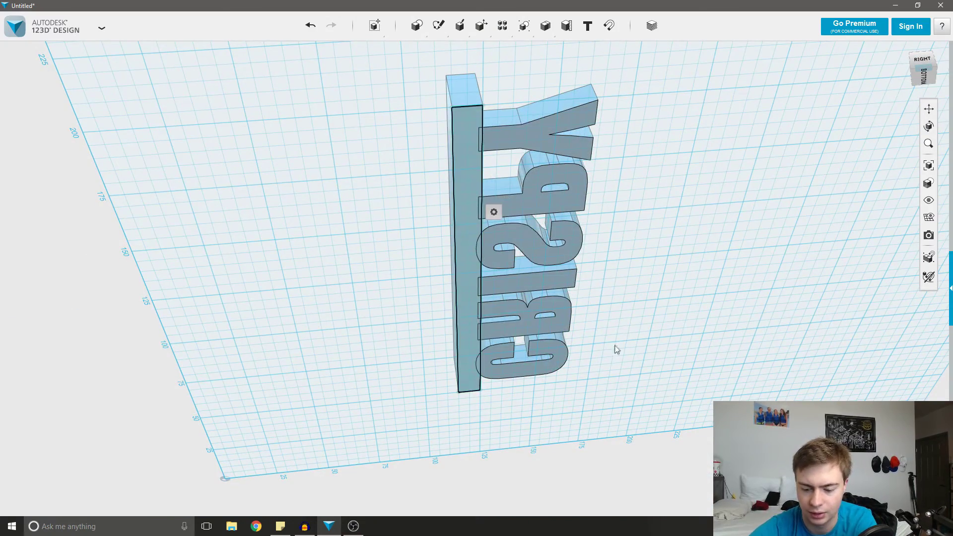
Step: Merge the CRISPY letters with the base bar into a single solid
{"action": "right_click_drag", "start_coordinate": [658, 193], "coordinate": [640, 282]}
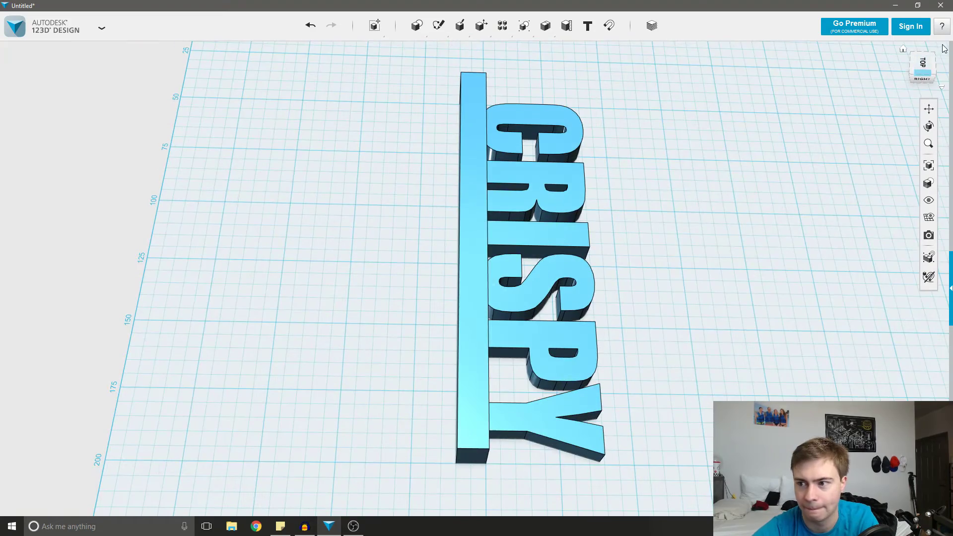
{"action": "left_click", "coordinate": [918, 63]}
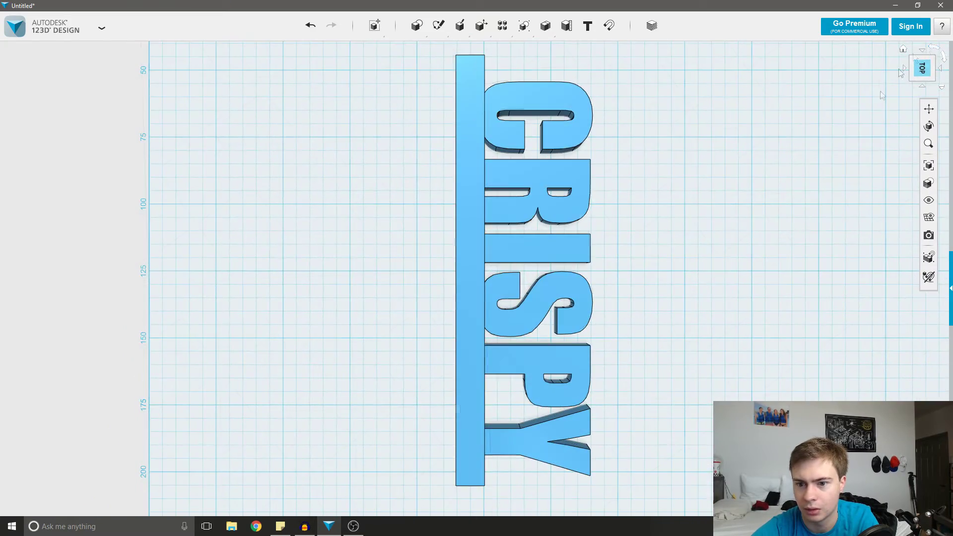
{"action": "left_click", "coordinate": [934, 50]}
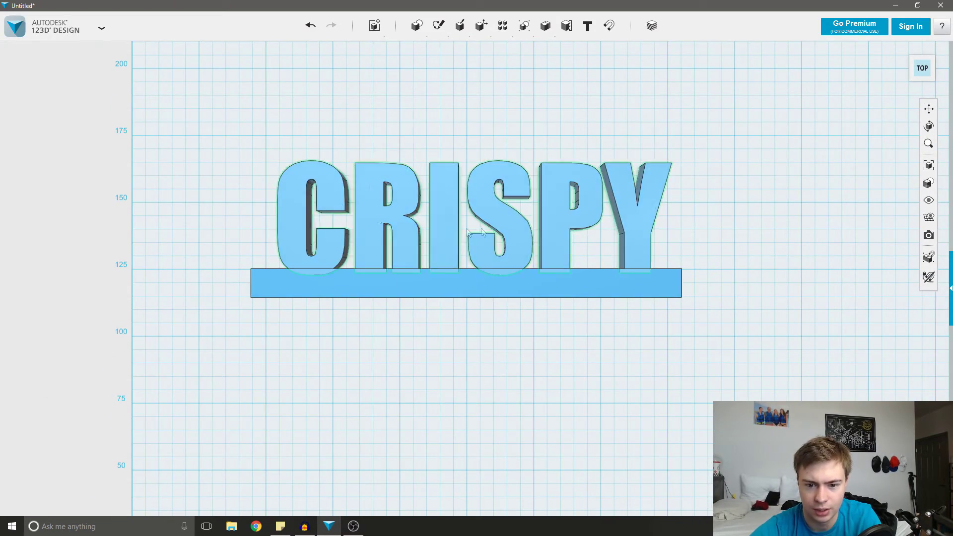
{"action": "right_click_drag", "start_coordinate": [548, 219], "coordinate": [639, 296]}
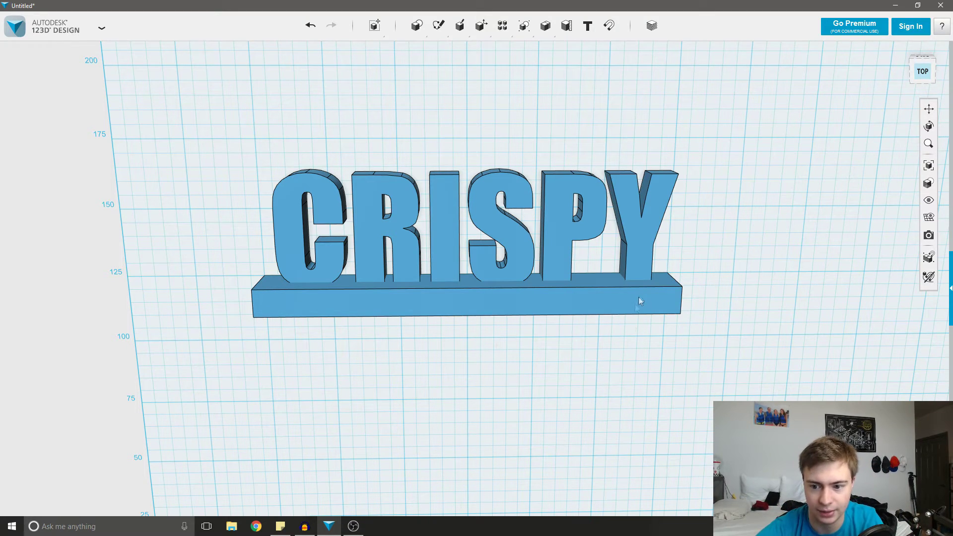
{"action": "right_click_drag", "start_coordinate": [639, 297], "coordinate": [649, 323]}
{"action": "mouse_move", "coordinate": [539, 35]}
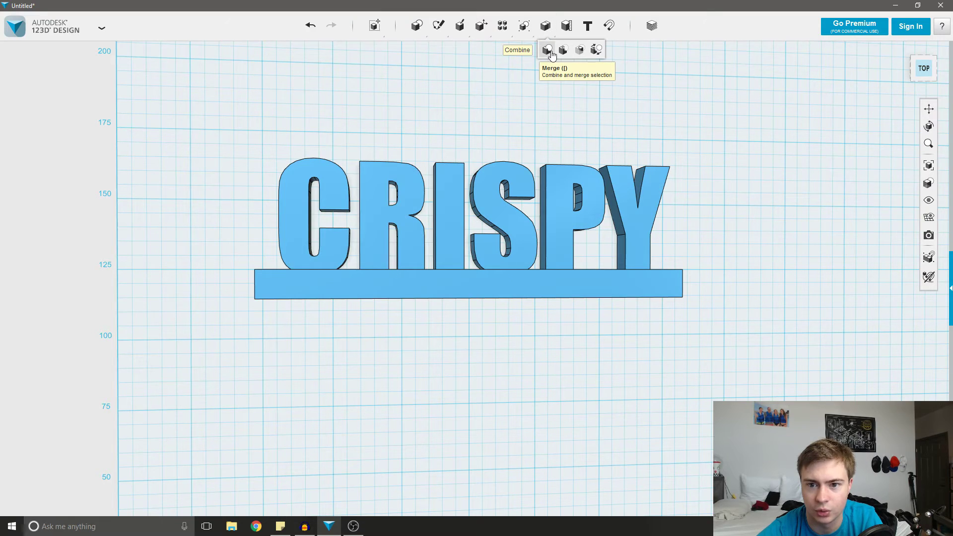
{"action": "left_click", "coordinate": [548, 51]}
{"action": "left_click", "coordinate": [552, 215]}
{"action": "left_click", "coordinate": [556, 283]}
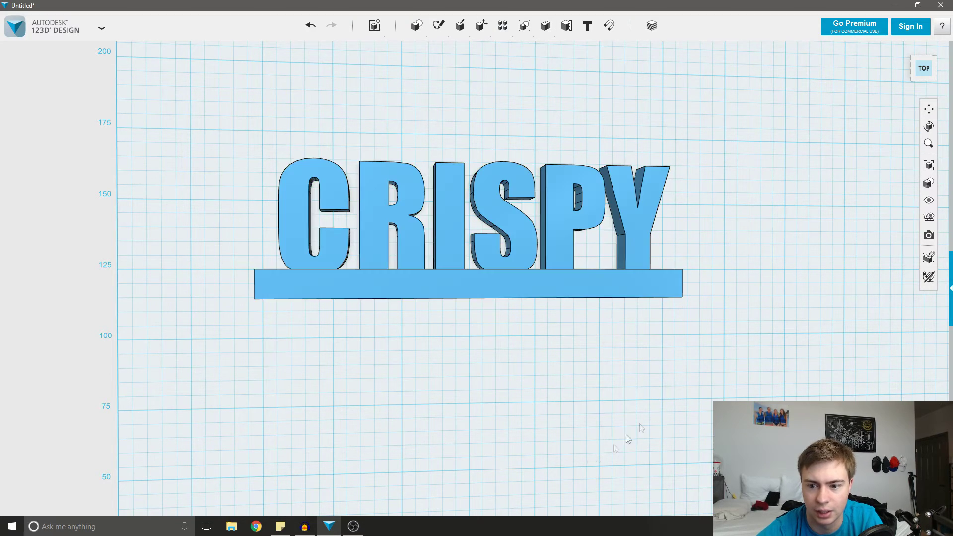
{"action": "mouse_move", "coordinate": [713, 367]}
{"action": "right_mouse_down"}
{"action": "mouse_move", "coordinate": [672, 302]}
{"action": "mouse_move", "coordinate": [606, 327]}
{"action": "mouse_move", "coordinate": [589, 362]}
{"action": "mouse_move", "coordinate": [556, 354]}
{"action": "mouse_move", "coordinate": [712, 355]}
{"action": "right_mouse_up"}
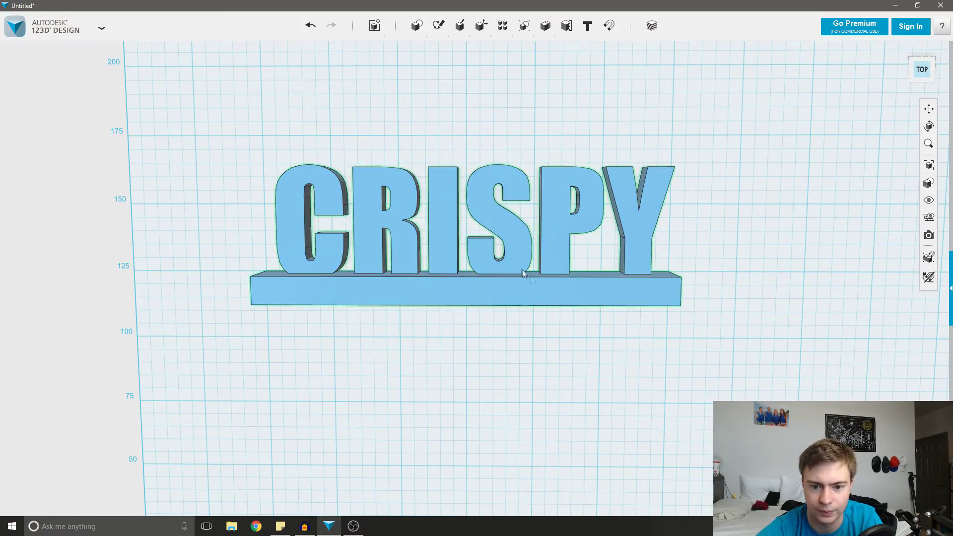
Step: Export the design as an STL with Fine mesh tessellation, saved to the Desktop as crispy
{"action": "left_click", "coordinate": [61, 28]}
{"action": "mouse_move", "coordinate": [64, 154]}
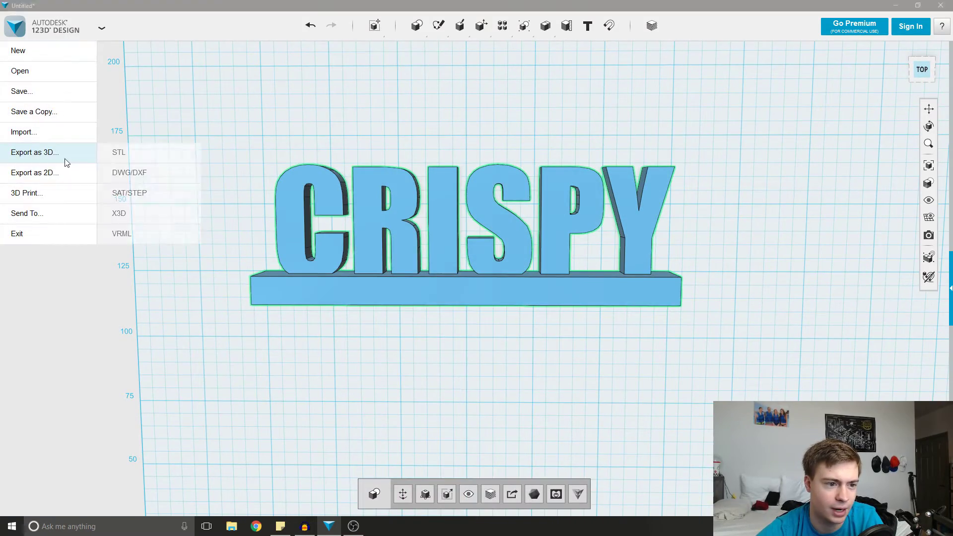
{"action": "left_click", "coordinate": [118, 153]}
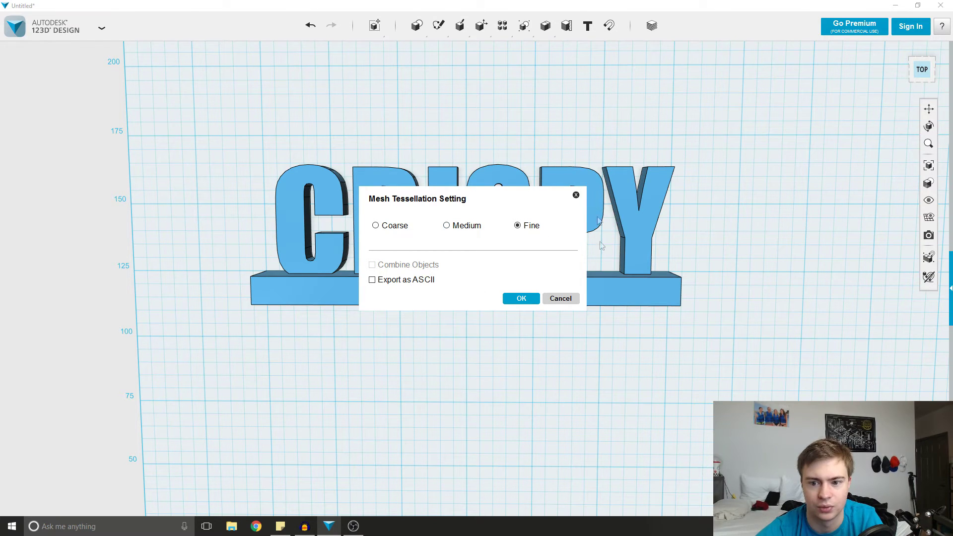
{"action": "left_click", "coordinate": [514, 301]}
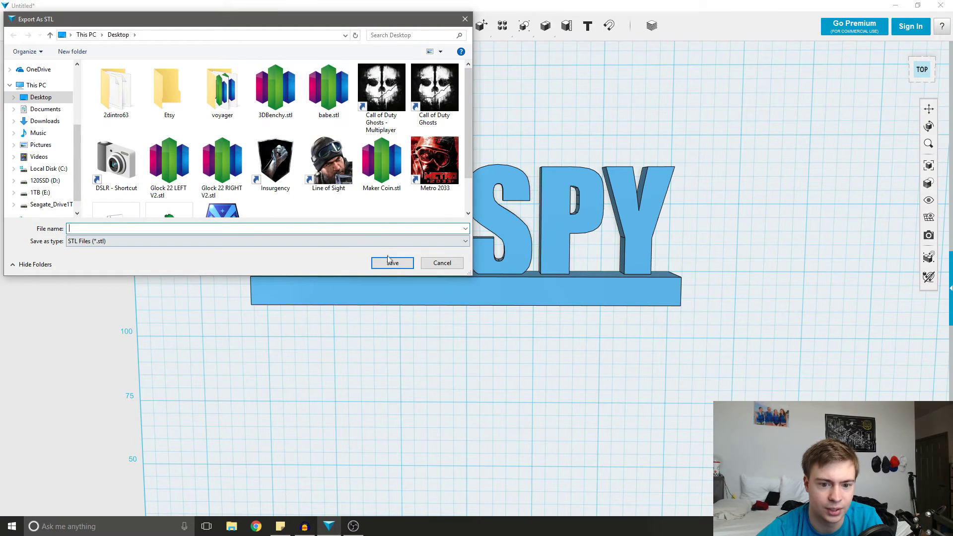
{"action": "type", "text": "crispy"}
{"action": "left_click", "coordinate": [392, 267]}
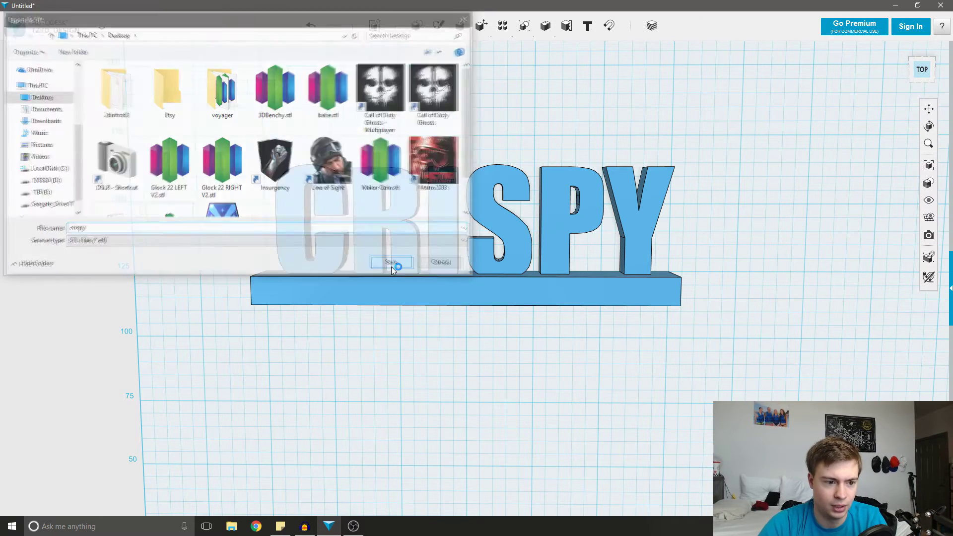
Step: Close the design program without saving the document and open crispy.stl from the desktop in Simplify3D
{"action": "left_click", "coordinate": [940, 5]}
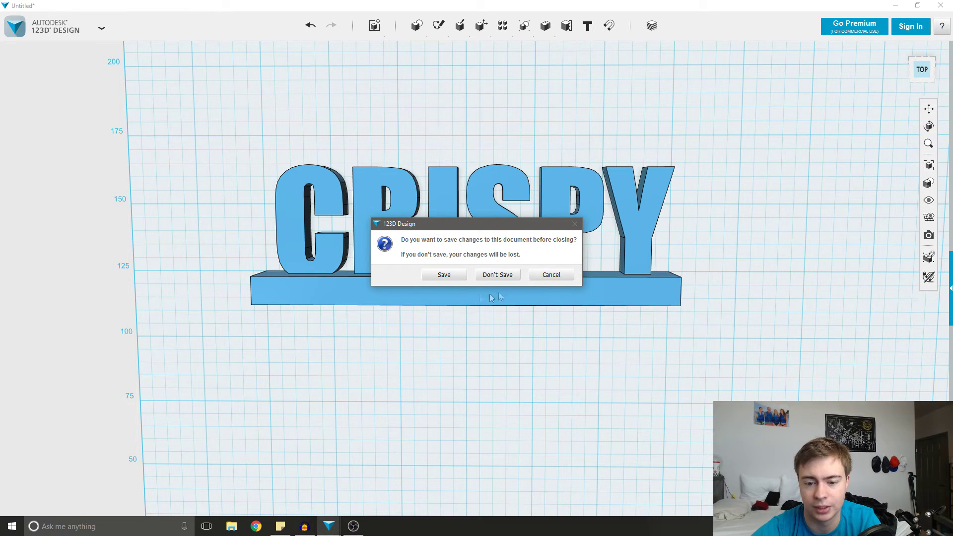
{"action": "left_click", "coordinate": [514, 276]}
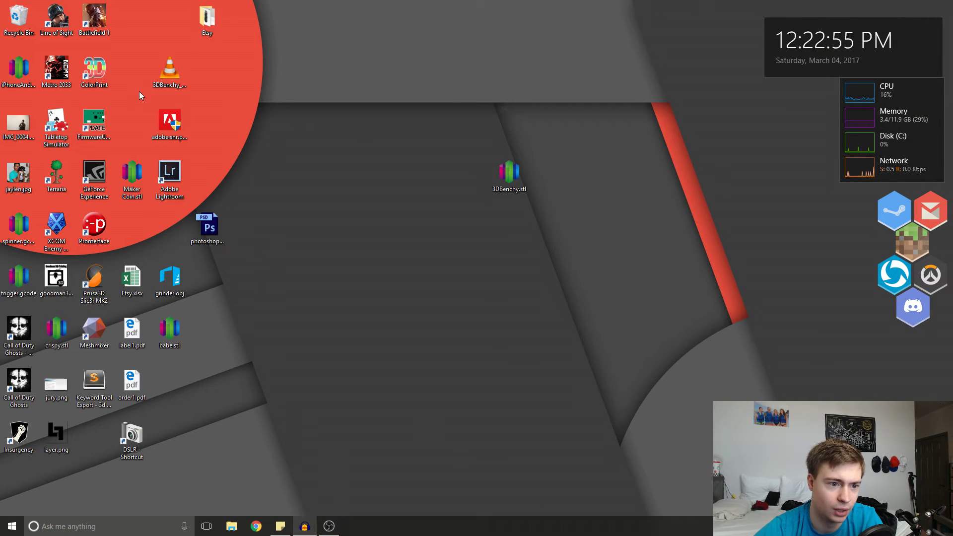
{"action": "left_click_drag", "start_coordinate": [52, 342], "coordinate": [467, 291]}
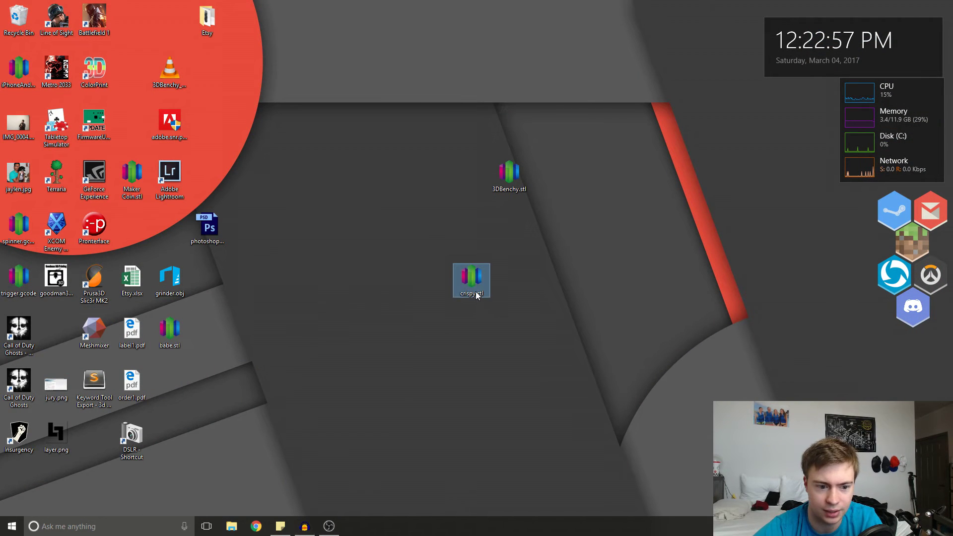
{"action": "key", "text": "Return"}
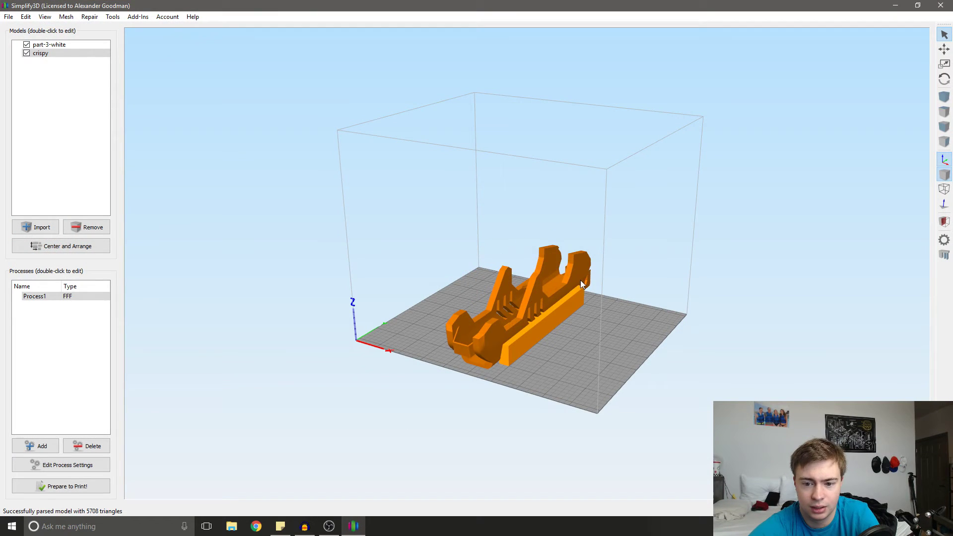
Step: Remove the part-3-white model from the build plate, keeping only the crispy model
{"action": "left_click", "coordinate": [554, 290]}
{"action": "key", "text": "Delete"}
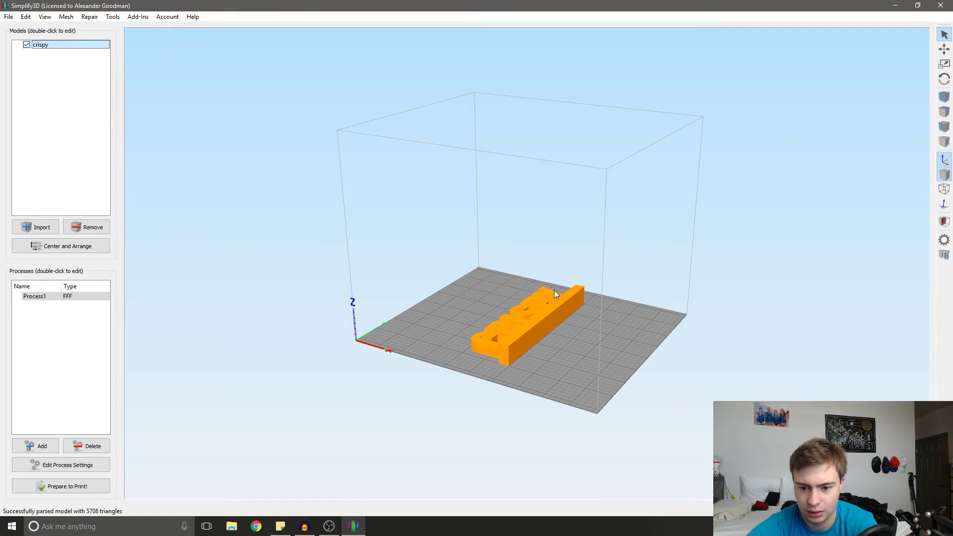
{"action": "left_click_drag", "start_coordinate": [554, 290], "coordinate": [589, 380]}
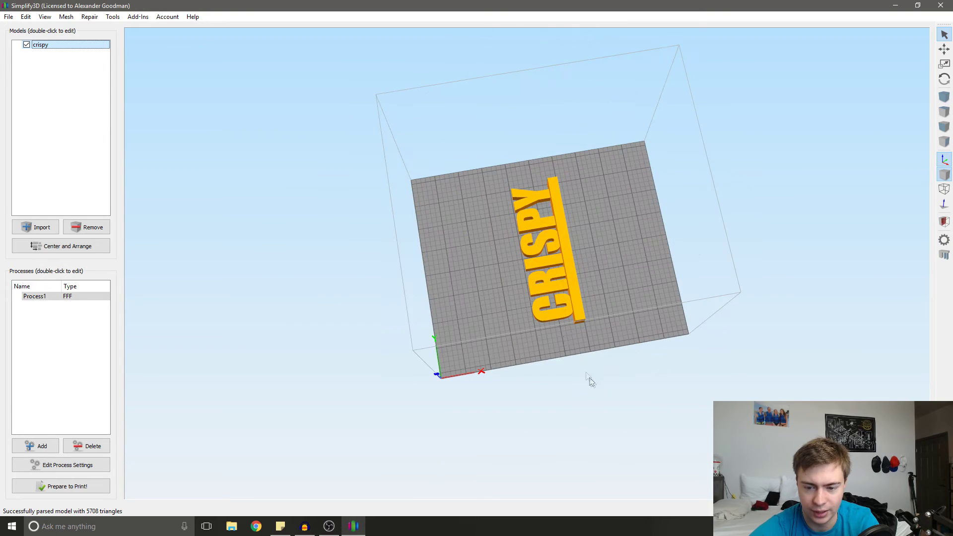
Step: Rotate the crispy model a quarter turn on the bed, setting its Z rotation to exactly 90 degrees
{"action": "double_click", "coordinate": [574, 285]}
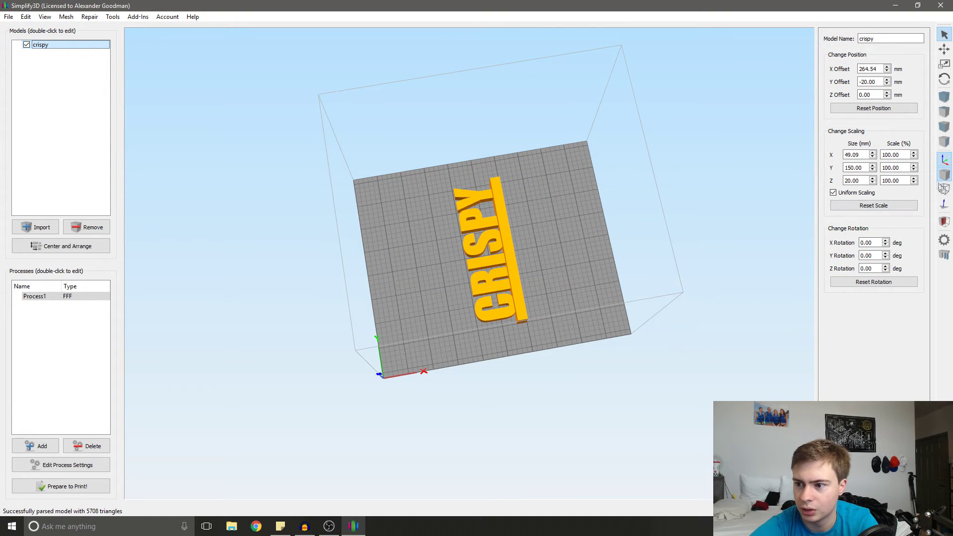
{"action": "left_click", "coordinate": [945, 79]}
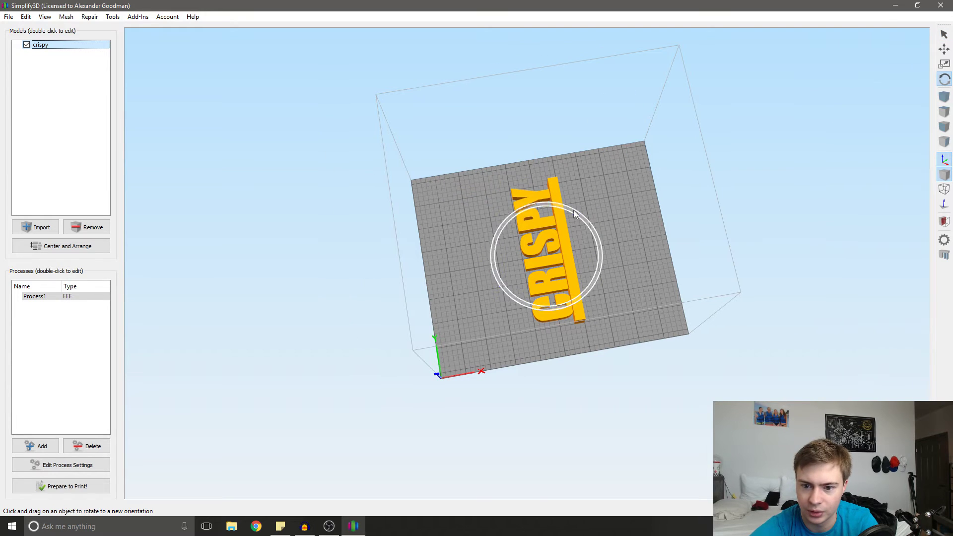
{"action": "left_click_drag", "start_coordinate": [577, 209], "coordinate": [609, 289]}
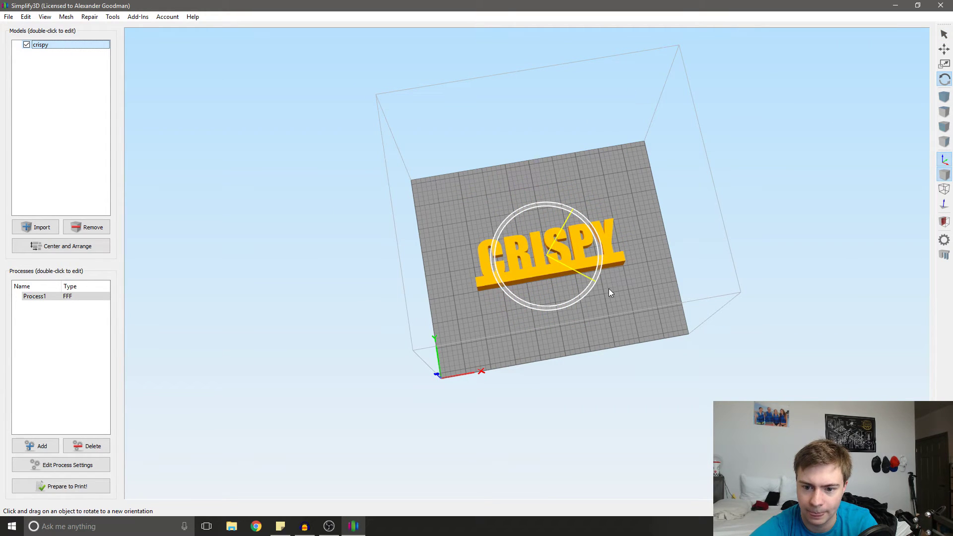
{"action": "left_click_drag", "start_coordinate": [609, 289], "coordinate": [609, 289]}
{"action": "double_click", "coordinate": [610, 264]}
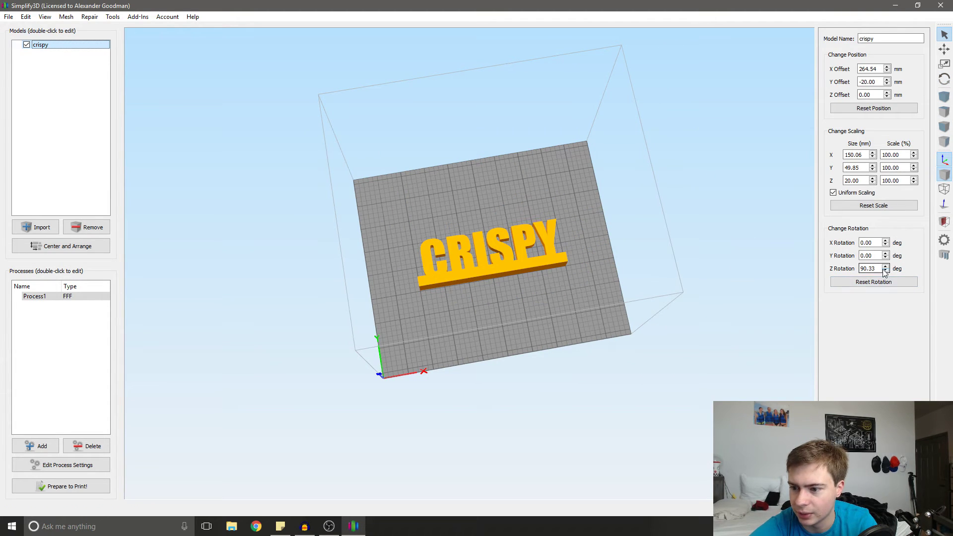
{"action": "double_click", "coordinate": [868, 269]}
{"action": "type", "text": "90"}
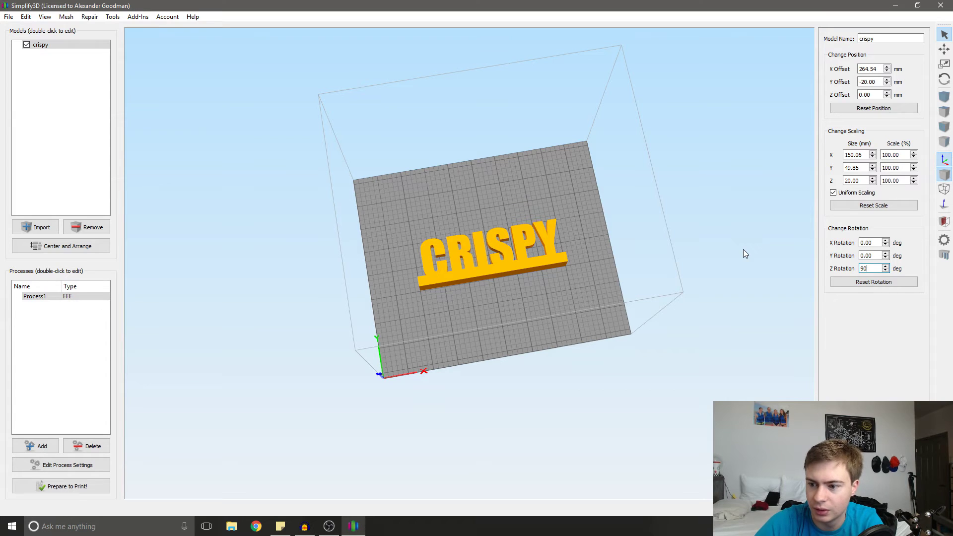
{"action": "key", "text": "Return"}
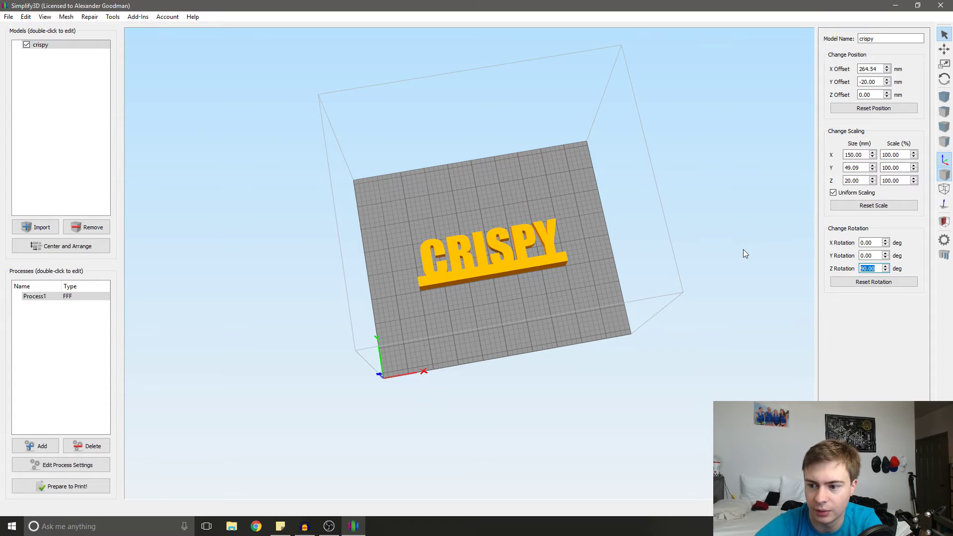
{"action": "left_click", "coordinate": [456, 279]}
Step: Review the extruder, layer, infill, primary extruder temperature and heated bed temperature settings of Process1
{"action": "double_click", "coordinate": [29, 296]}
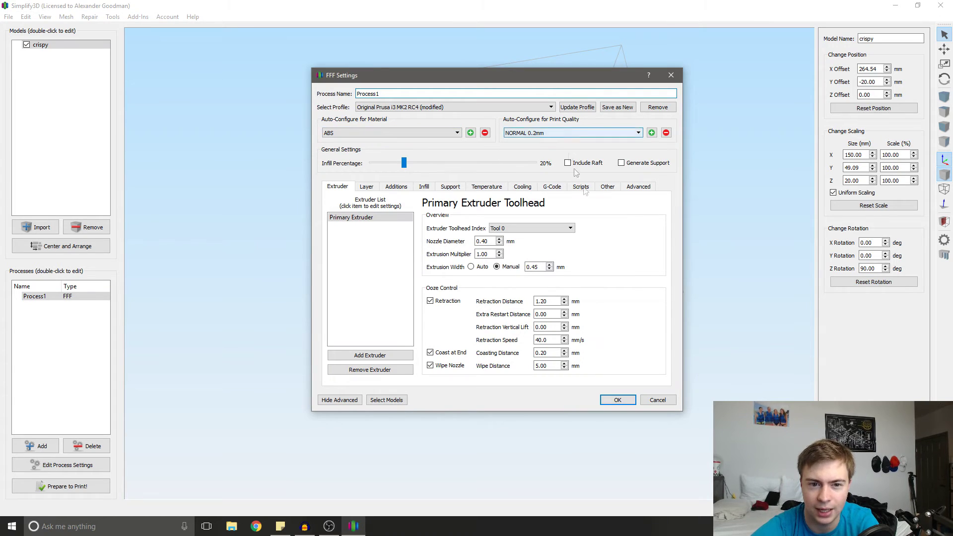
{"action": "left_click", "coordinate": [732, 326]}
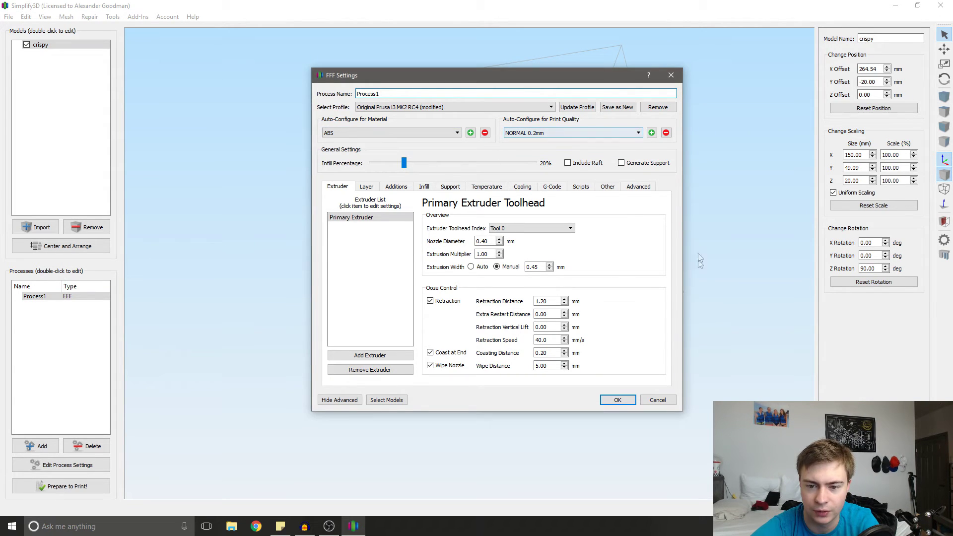
{"action": "left_click", "coordinate": [365, 187]}
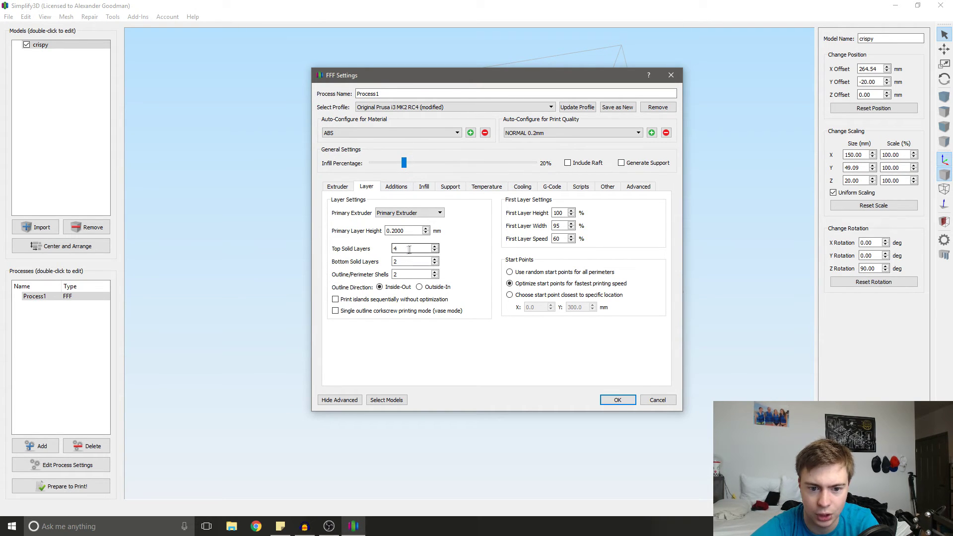
{"action": "left_click", "coordinate": [407, 249]}
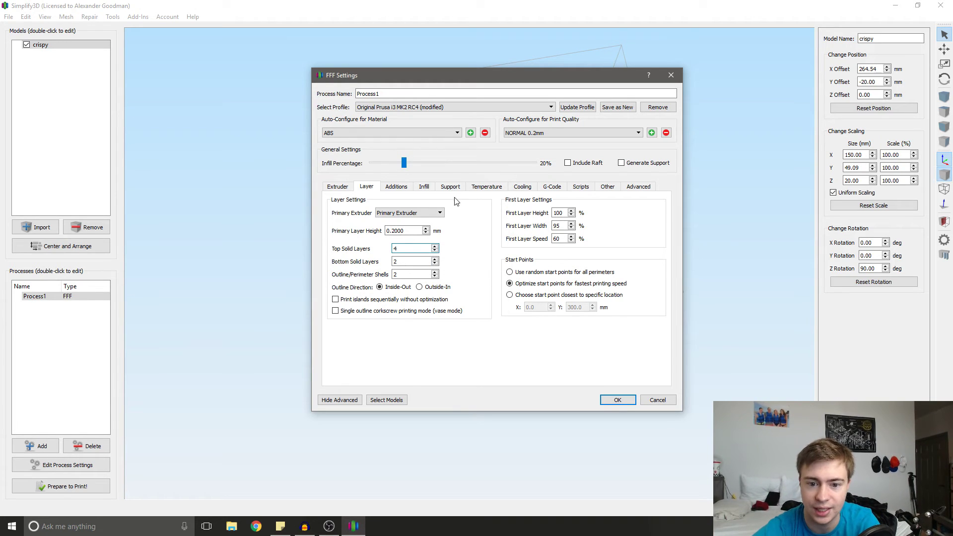
{"action": "left_click", "coordinate": [405, 188]}
{"action": "left_click", "coordinate": [421, 191]}
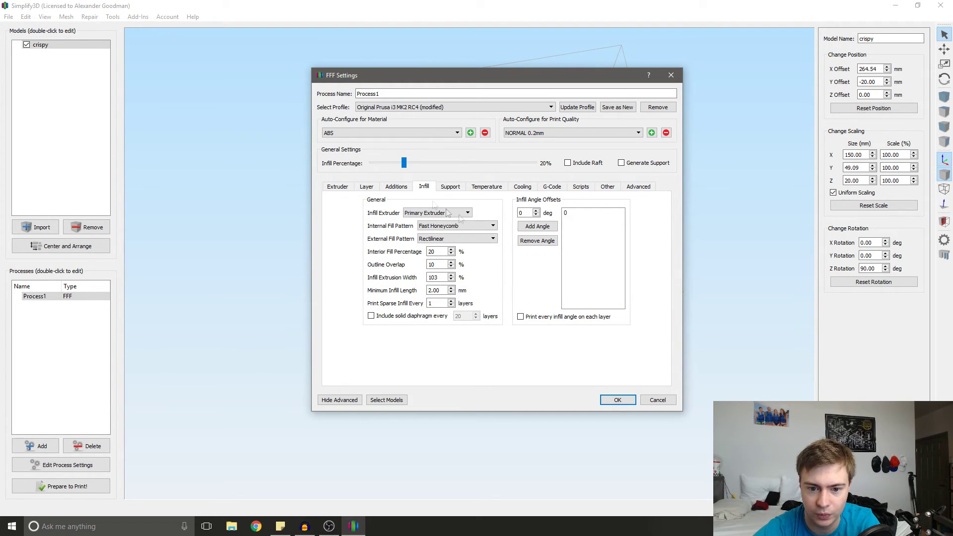
{"action": "left_click", "coordinate": [463, 241]}
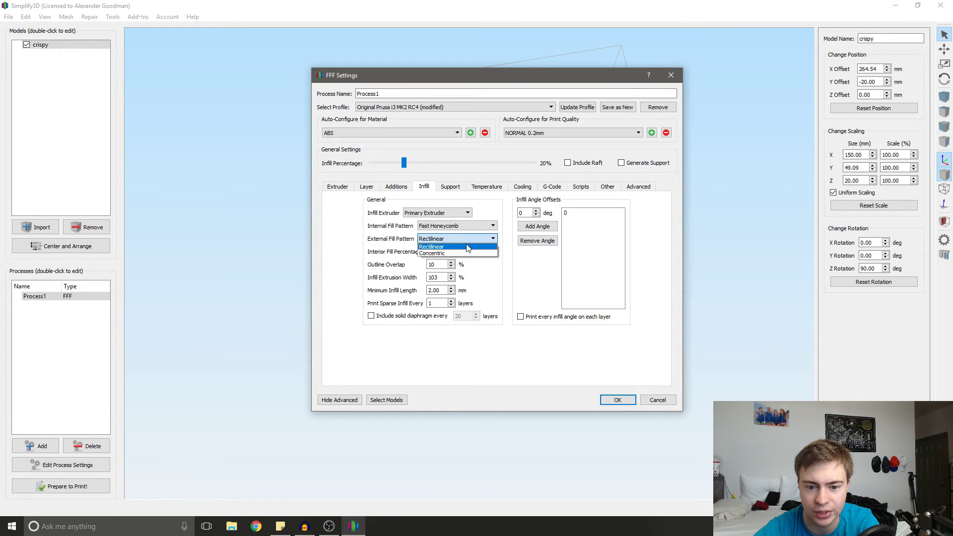
{"action": "left_click", "coordinate": [470, 242]}
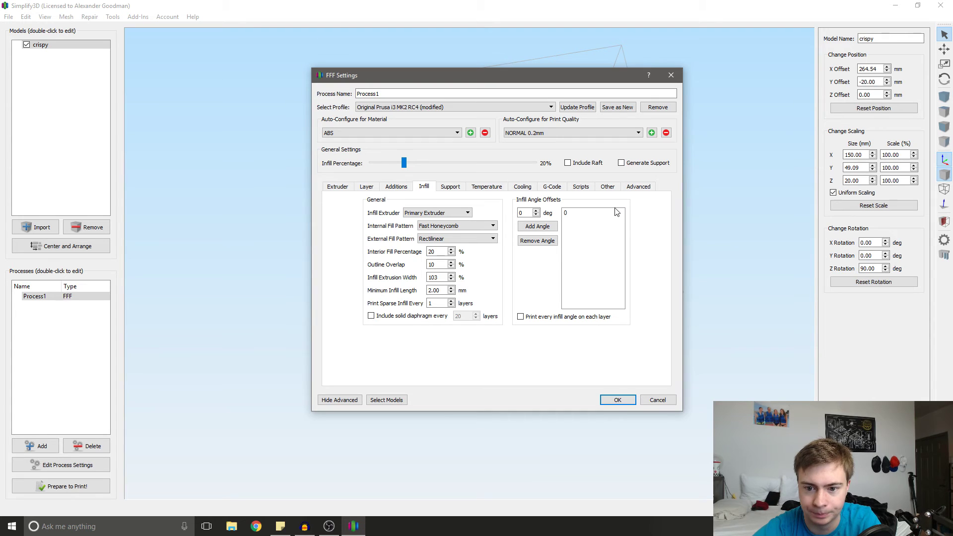
{"action": "left_click", "coordinate": [485, 190]}
{"action": "left_click", "coordinate": [348, 218]}
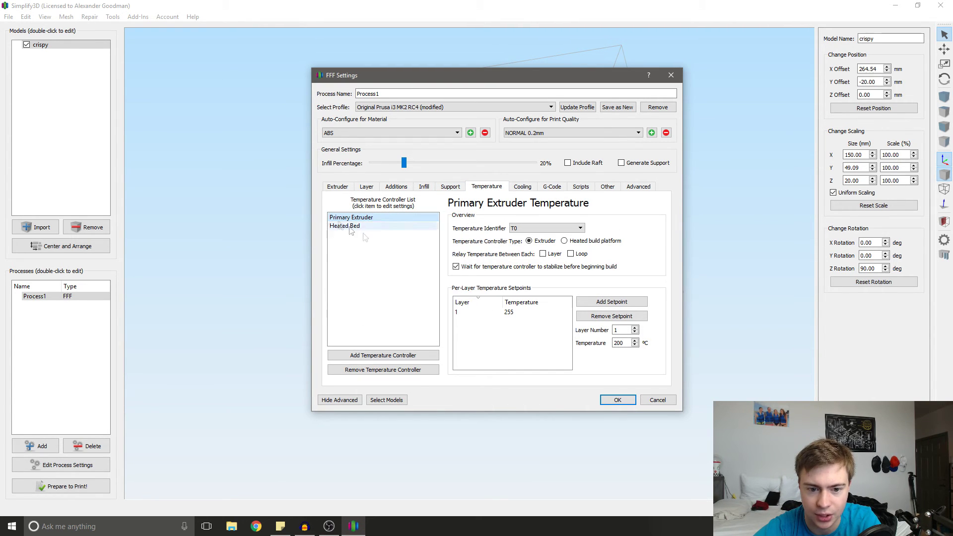
{"action": "left_click", "coordinate": [381, 227]}
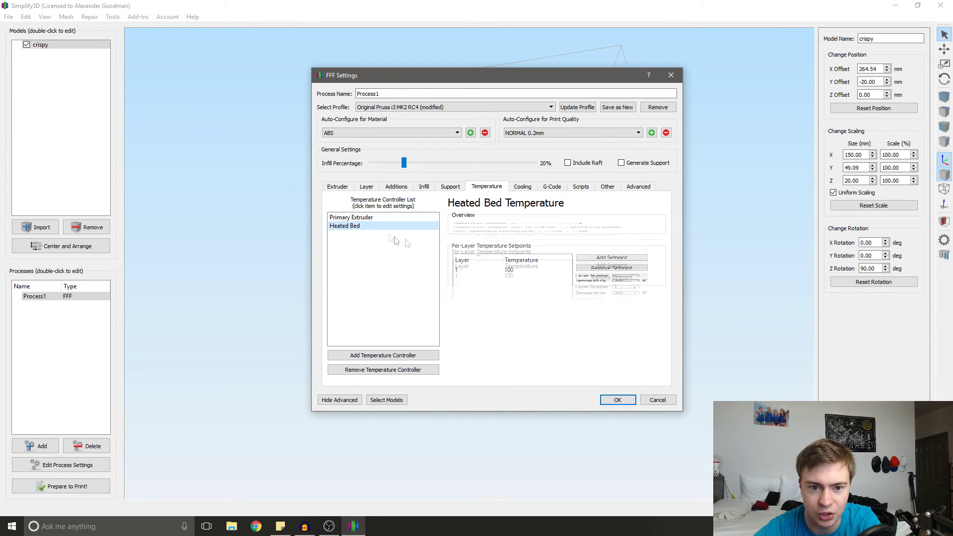
Step: Update the Original Prusa i3 MK2 RC4 profile with the current settings and accept the process settings
{"action": "left_click", "coordinate": [590, 109]}
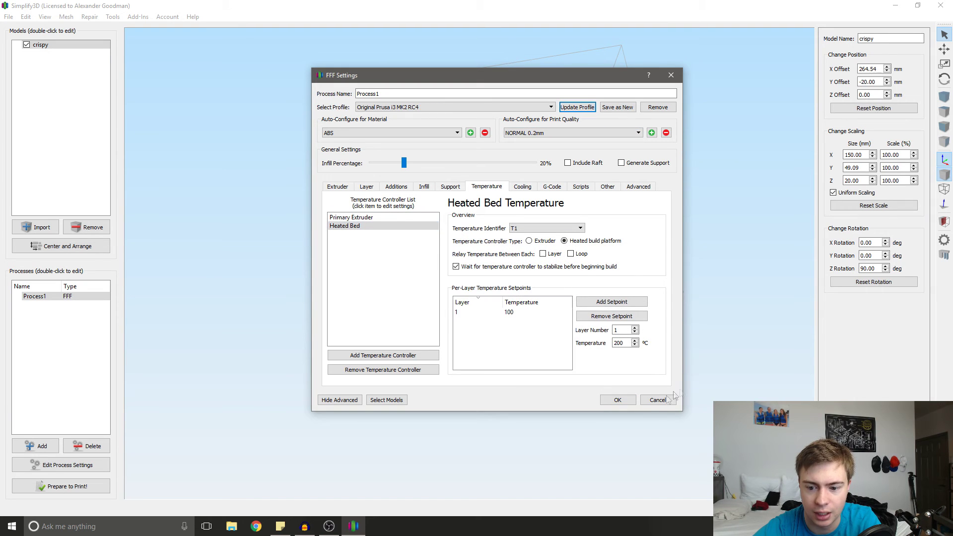
{"action": "left_click", "coordinate": [616, 401]}
Step: Slice the crispy model for printing and save its toolpaths to disk as crispy.gcode on the Desktop
{"action": "left_click", "coordinate": [60, 486]}
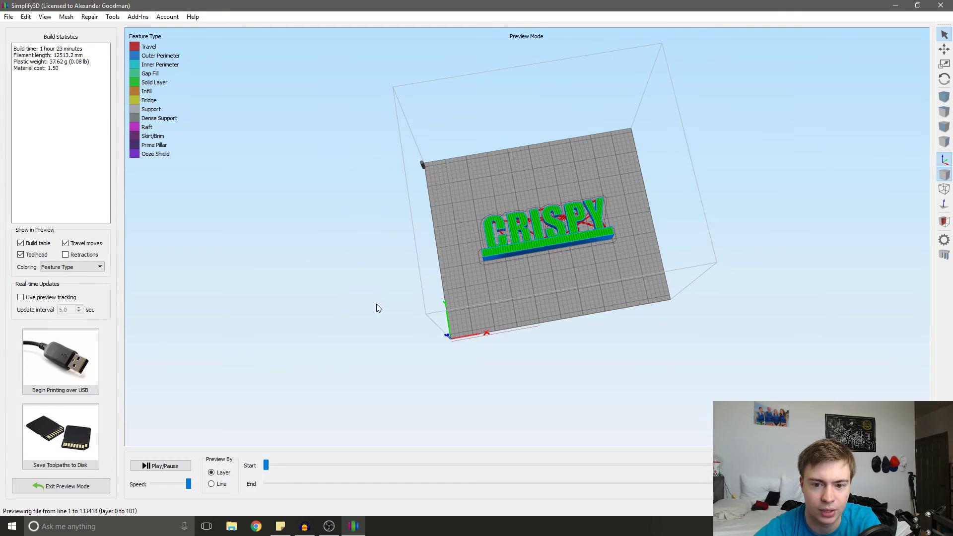
{"action": "scroll", "coordinate": [503, 264], "scroll_direction": "up", "scroll_amount": 5}
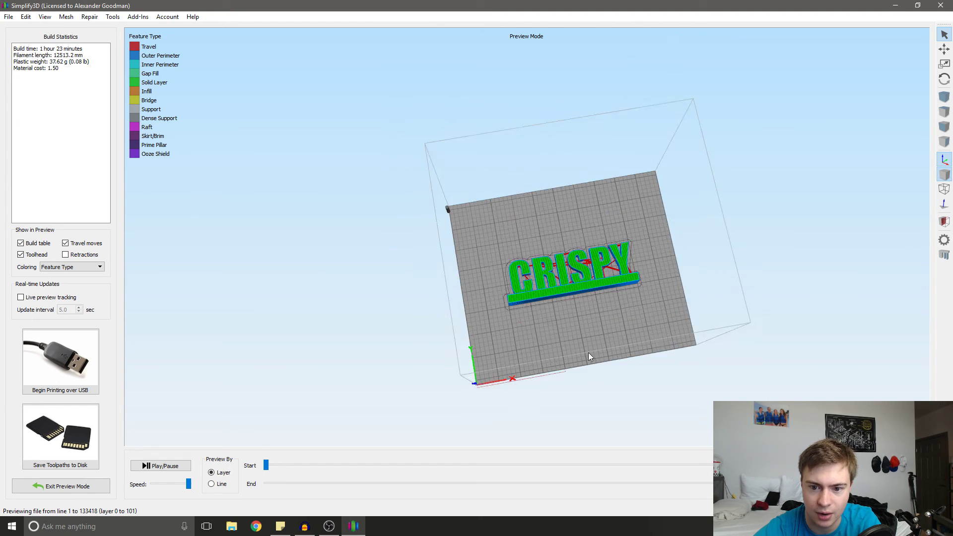
{"action": "left_click", "coordinate": [65, 432]}
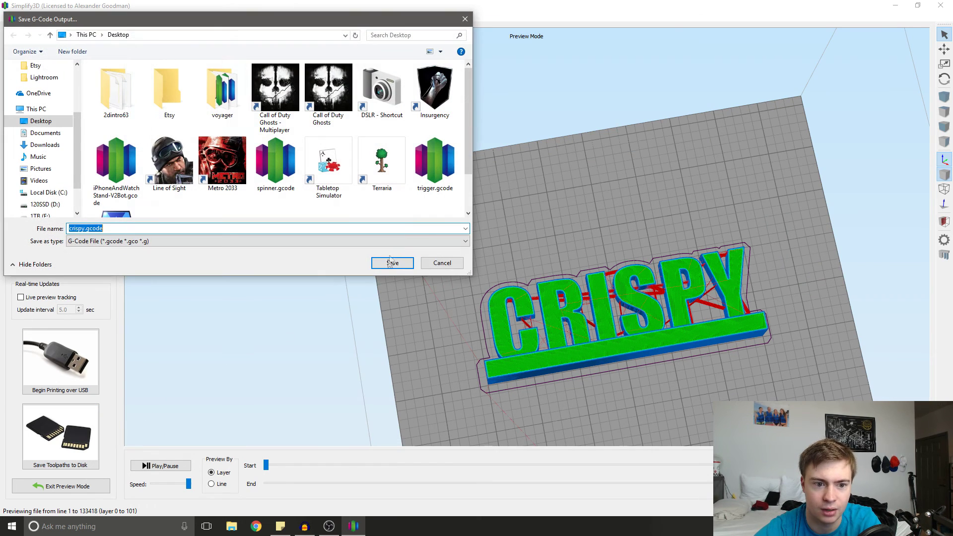